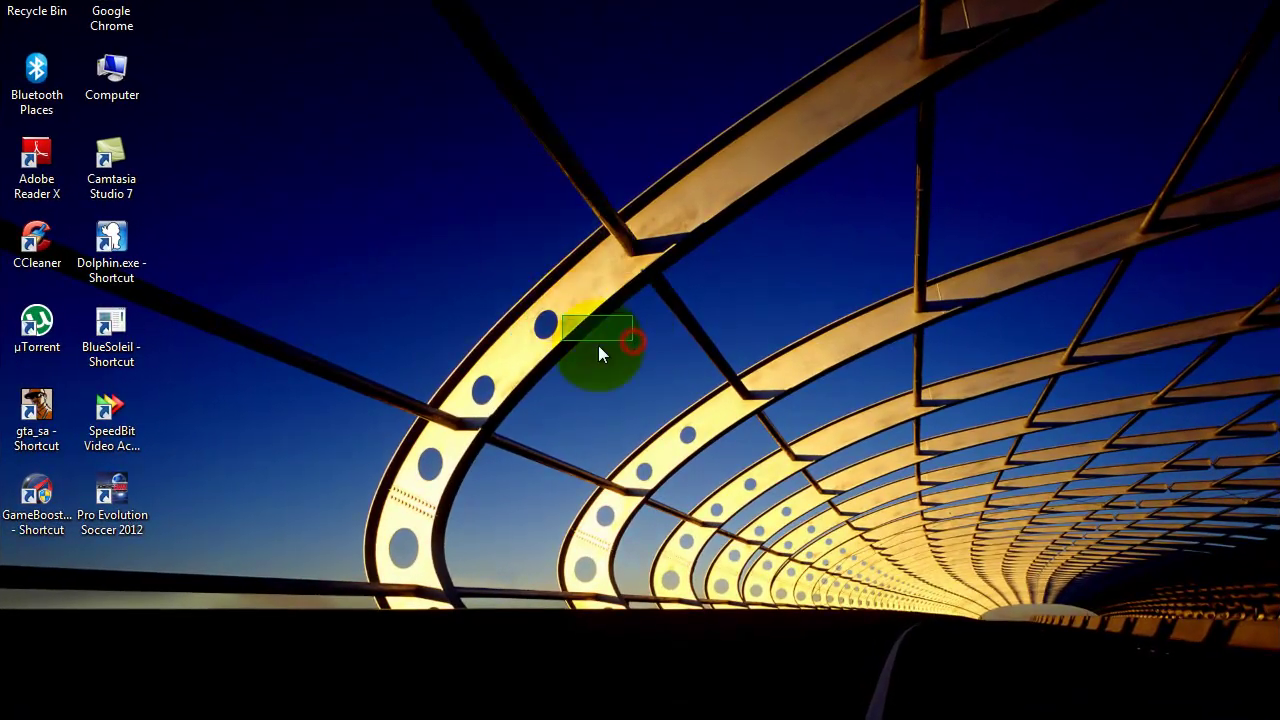
- Launch Dolphin 3.0 from its desktop shortcut and open the Configuration dialog's General settings
{"action": "mouse_move", "coordinate": [598, 352]}
{"action": "left_mouse_down"}
{"action": "mouse_move", "coordinate": [554, 197]}
{"action": "mouse_move", "coordinate": [406, 51]}
{"action": "left_mouse_up"}
{"action": "left_click_drag", "start_coordinate": [580, 46], "coordinate": [636, 481]}
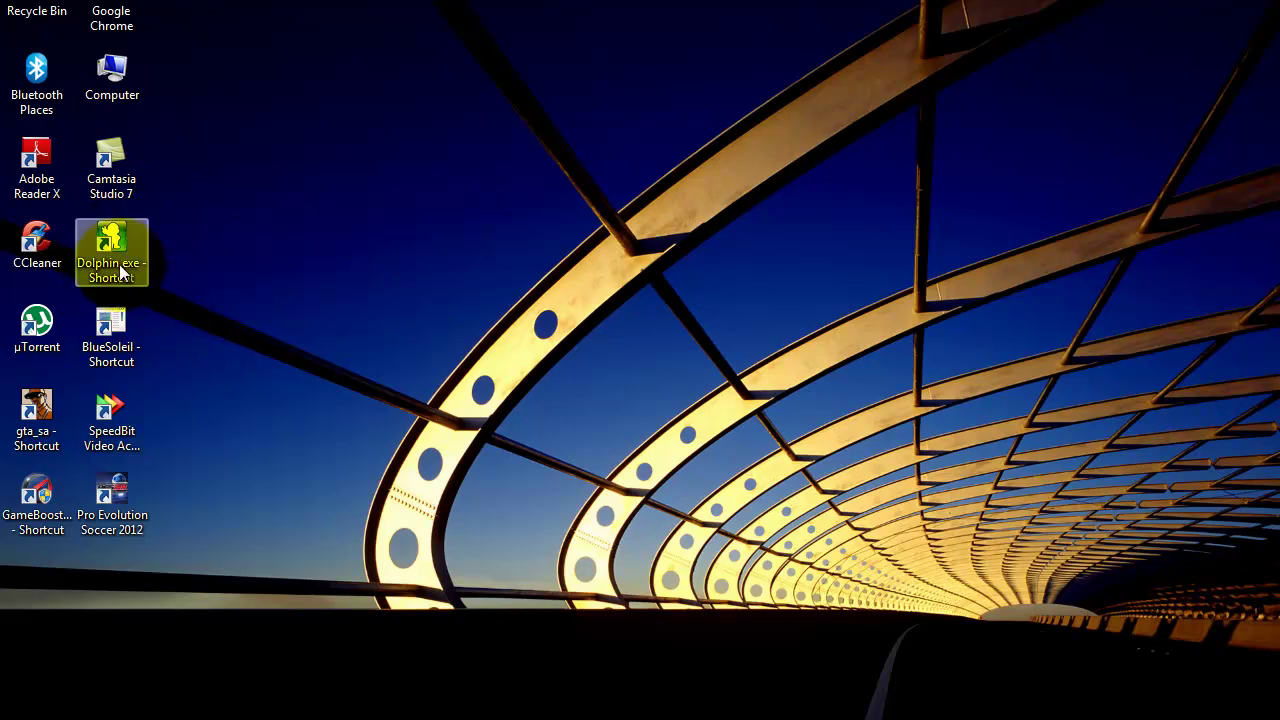
{"action": "double_click", "coordinate": [113, 246]}
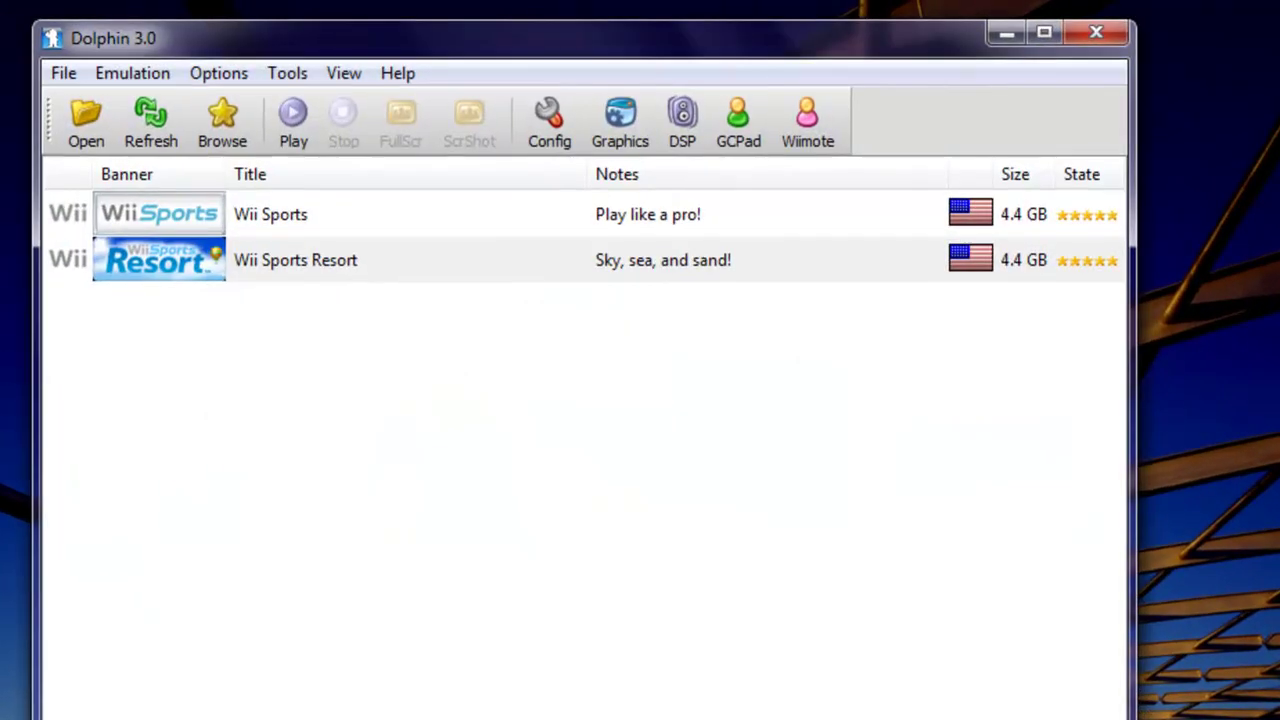
{"action": "left_click", "coordinate": [560, 113]}
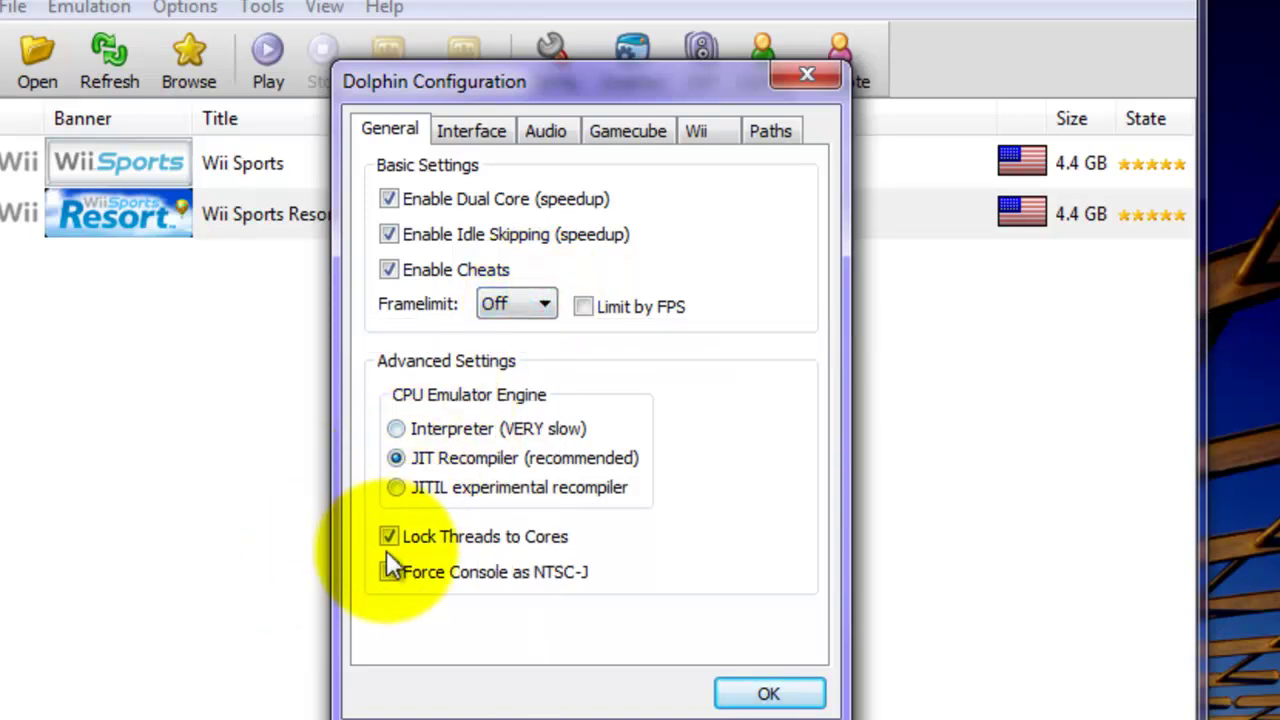
- On the Audio tab, raise the Volume slider from 1% to 100%
{"action": "left_click", "coordinate": [548, 141]}
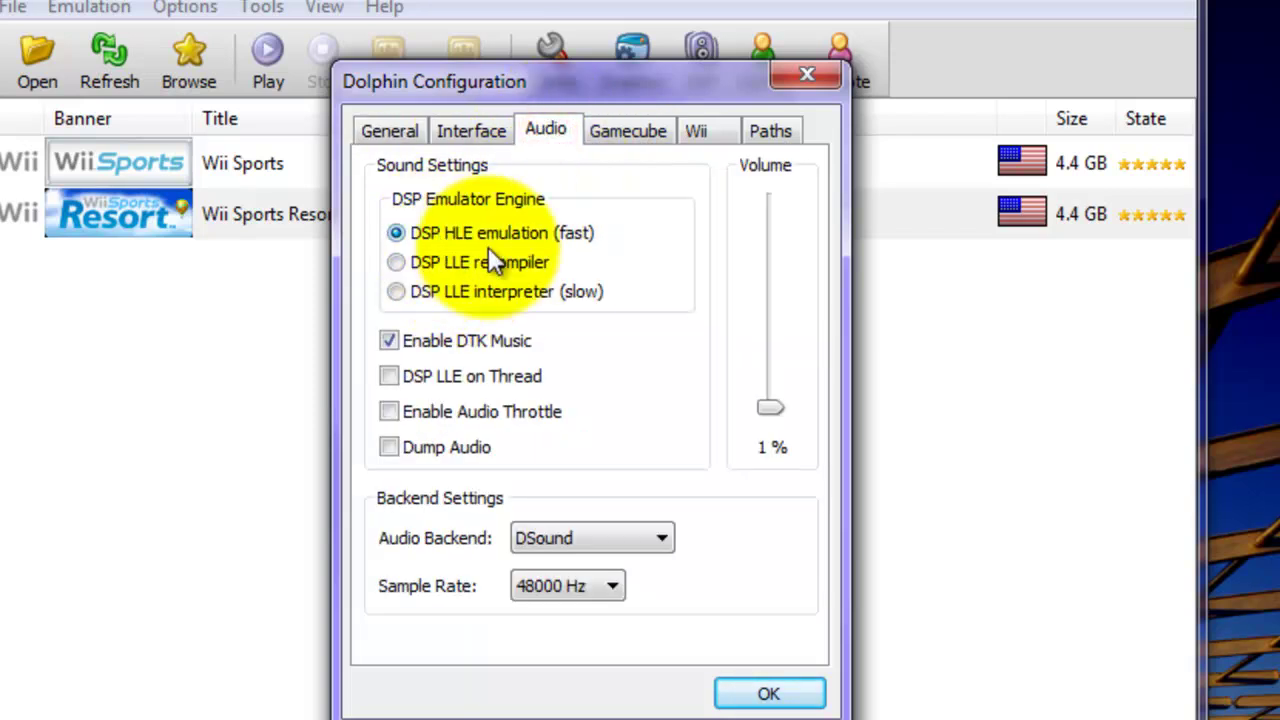
{"action": "mouse_move", "coordinate": [431, 342]}
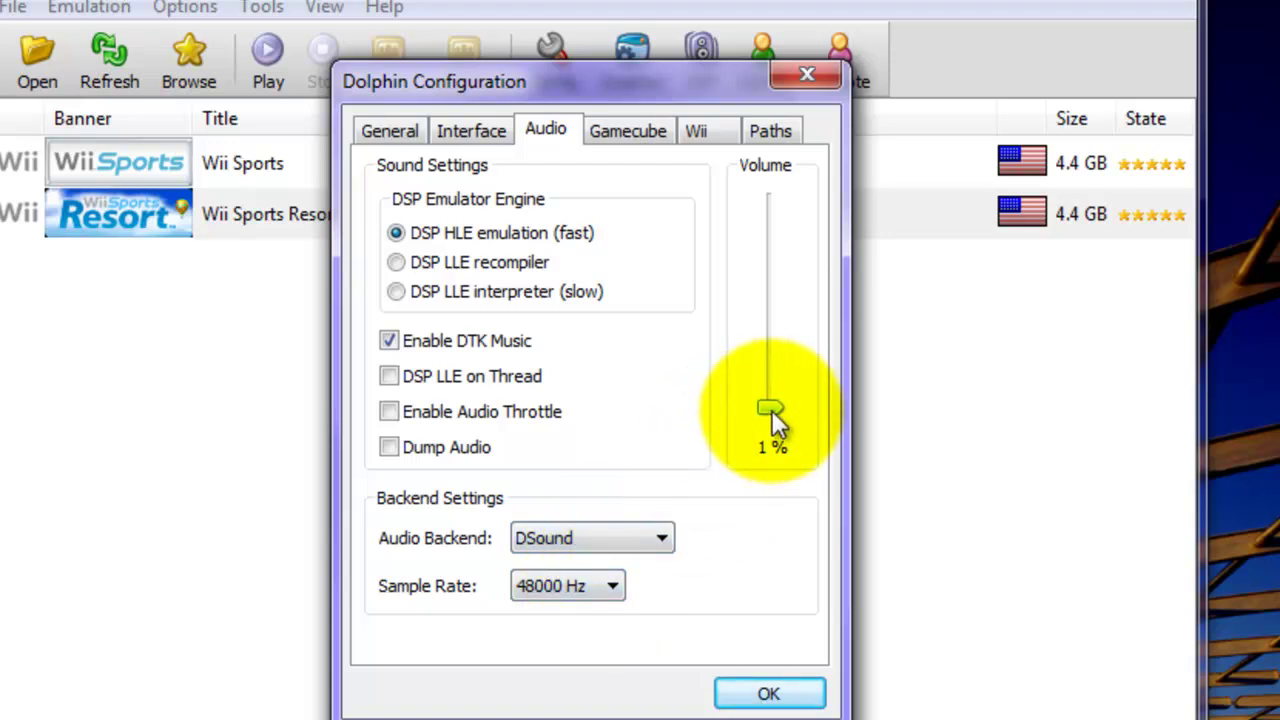
{"action": "left_click_drag", "start_coordinate": [772, 410], "coordinate": [764, 194]}
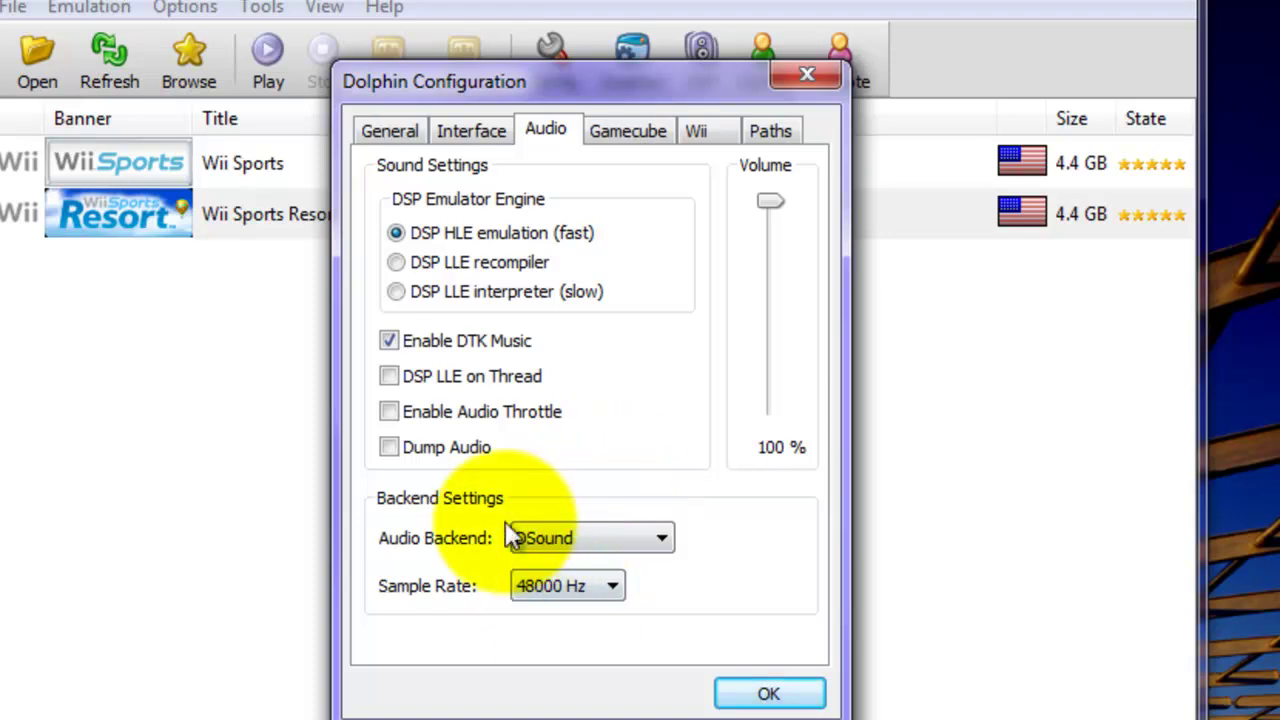
- Review the Gamecube, Wii and Paths configuration tabs
{"action": "left_click", "coordinate": [660, 128]}
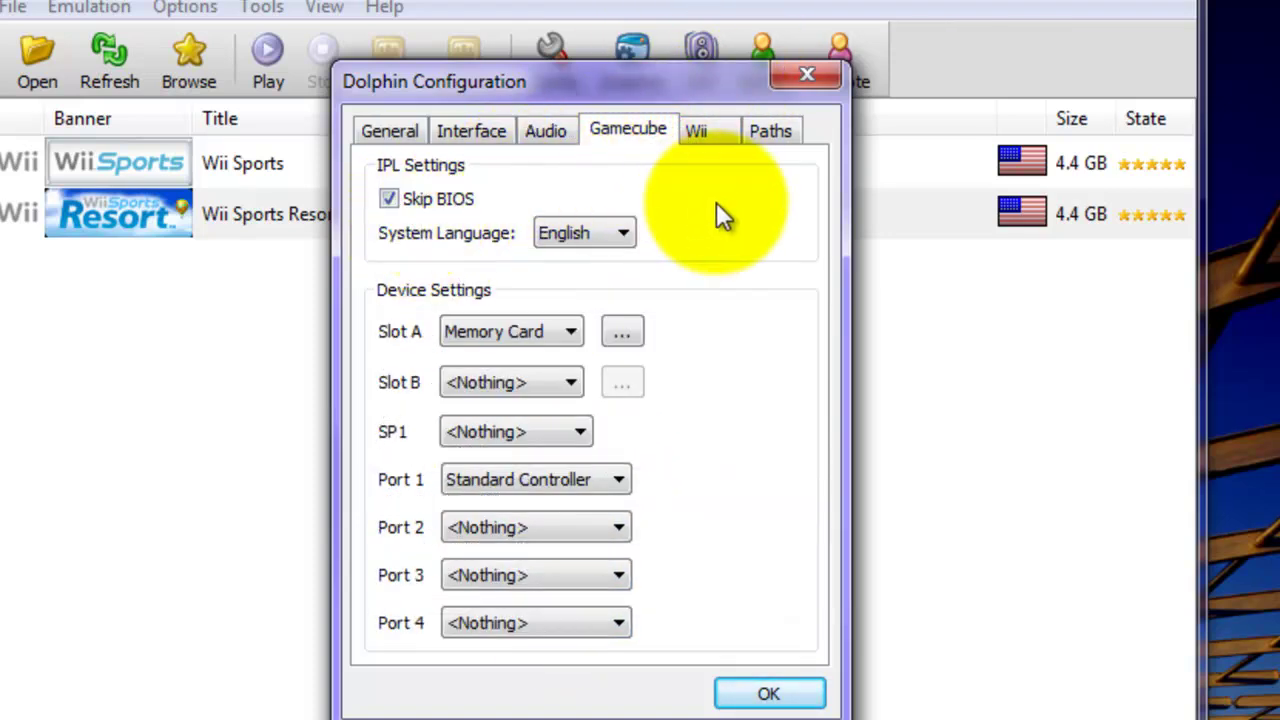
{"action": "left_click", "coordinate": [696, 132]}
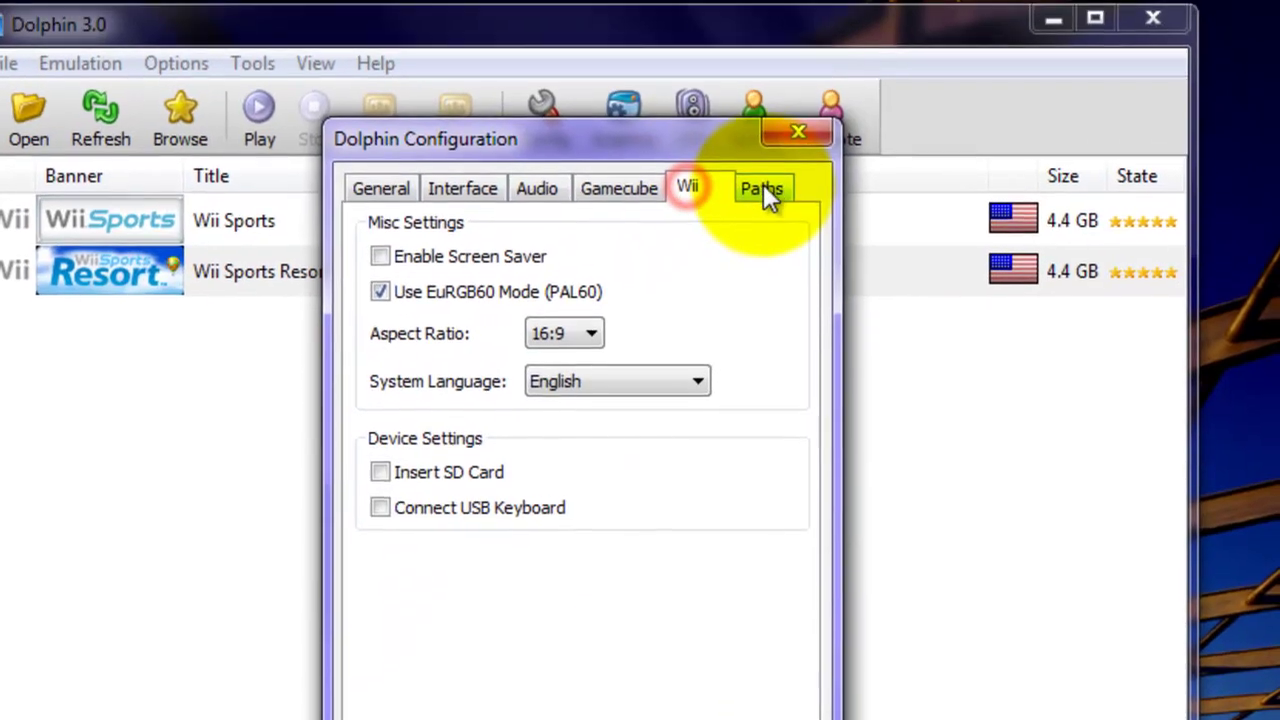
{"action": "left_click", "coordinate": [772, 131]}
- Close Dolphin Configuration and open Graphics settings, keeping Direct3D9 as the video backend
{"action": "left_click", "coordinate": [786, 180]}
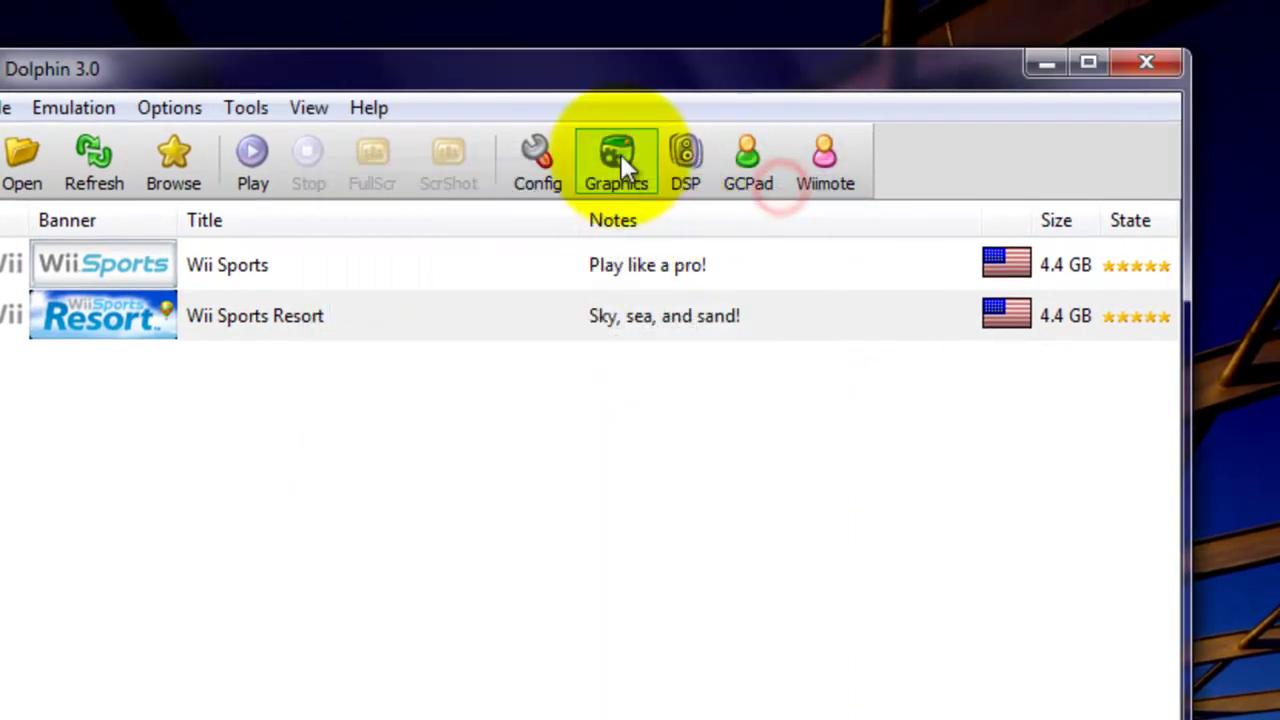
{"action": "left_click", "coordinate": [620, 155]}
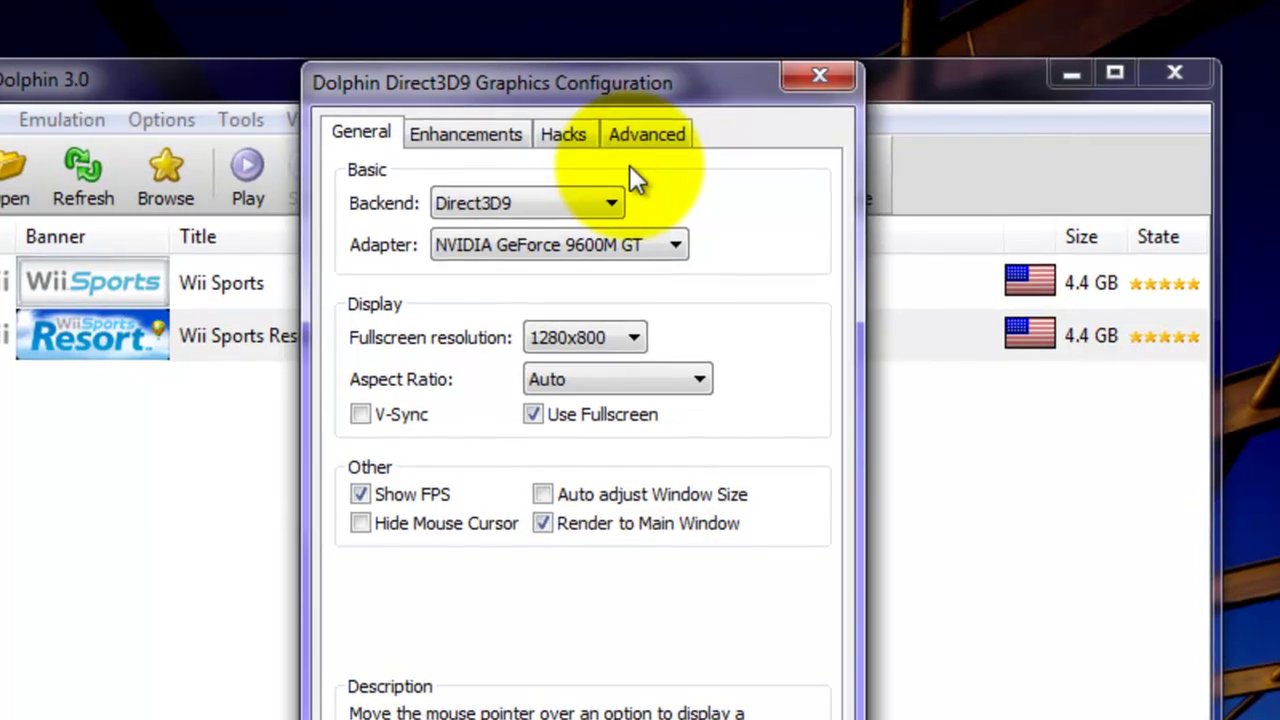
{"action": "left_click", "coordinate": [525, 208]}
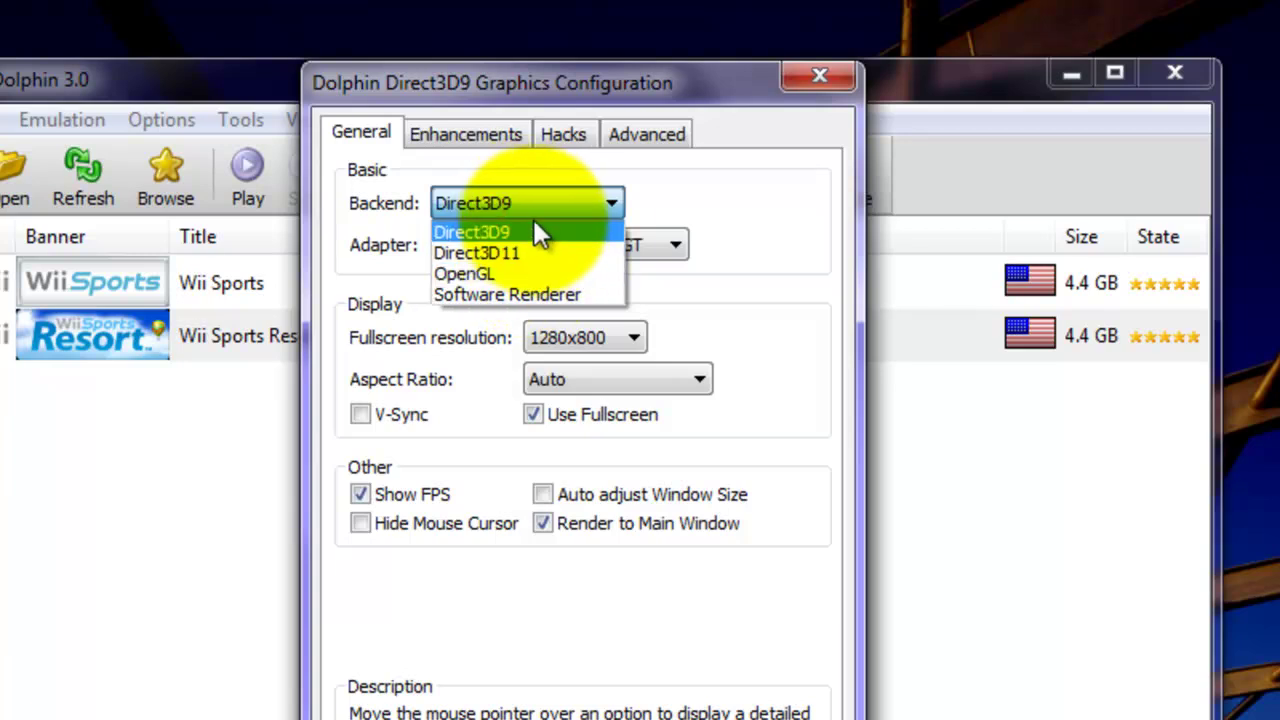
{"action": "left_click", "coordinate": [534, 210]}
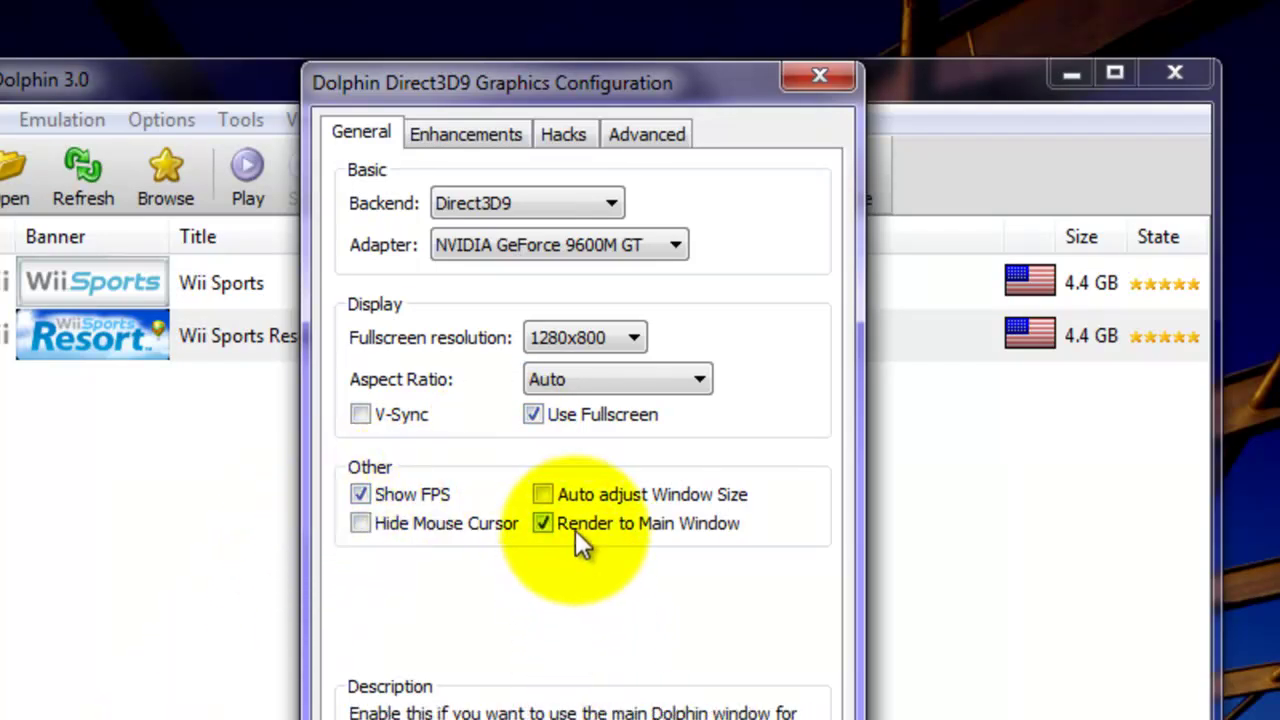
- On the Enhancements tab, leave Internal Resolution set to Auto (Window Size)
{"action": "left_click", "coordinate": [452, 140]}
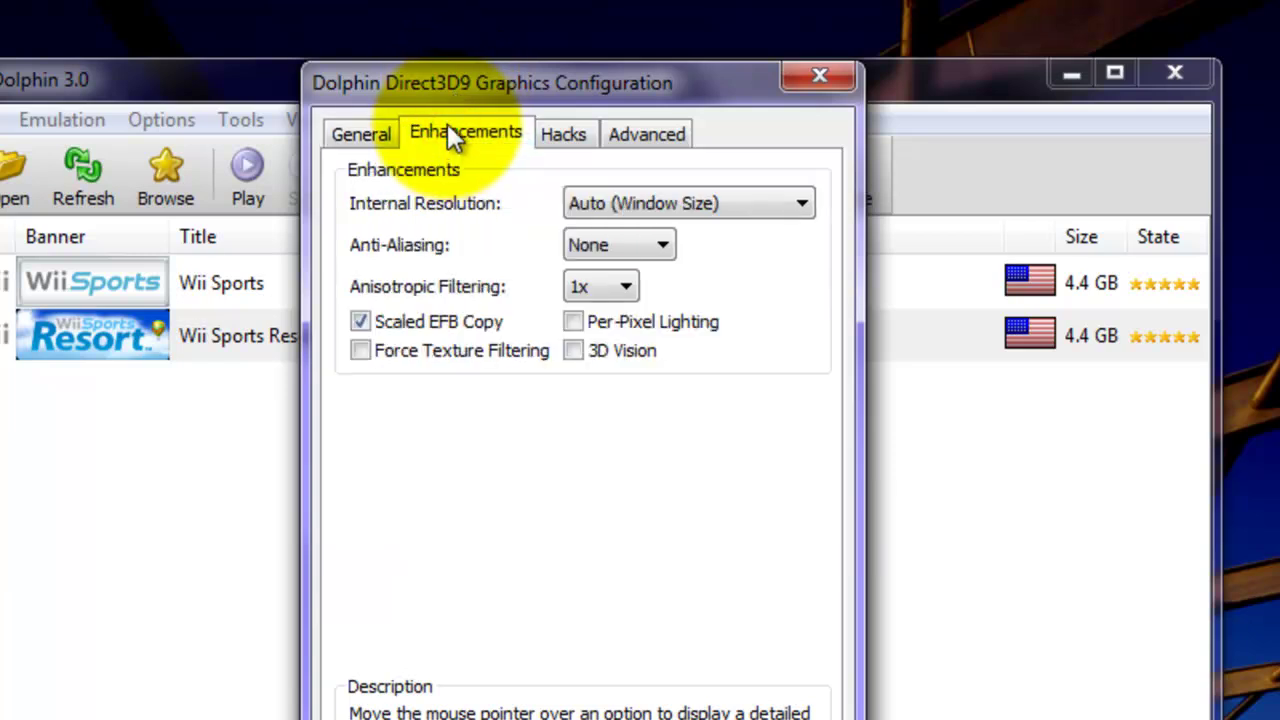
{"action": "left_click", "coordinate": [613, 196]}
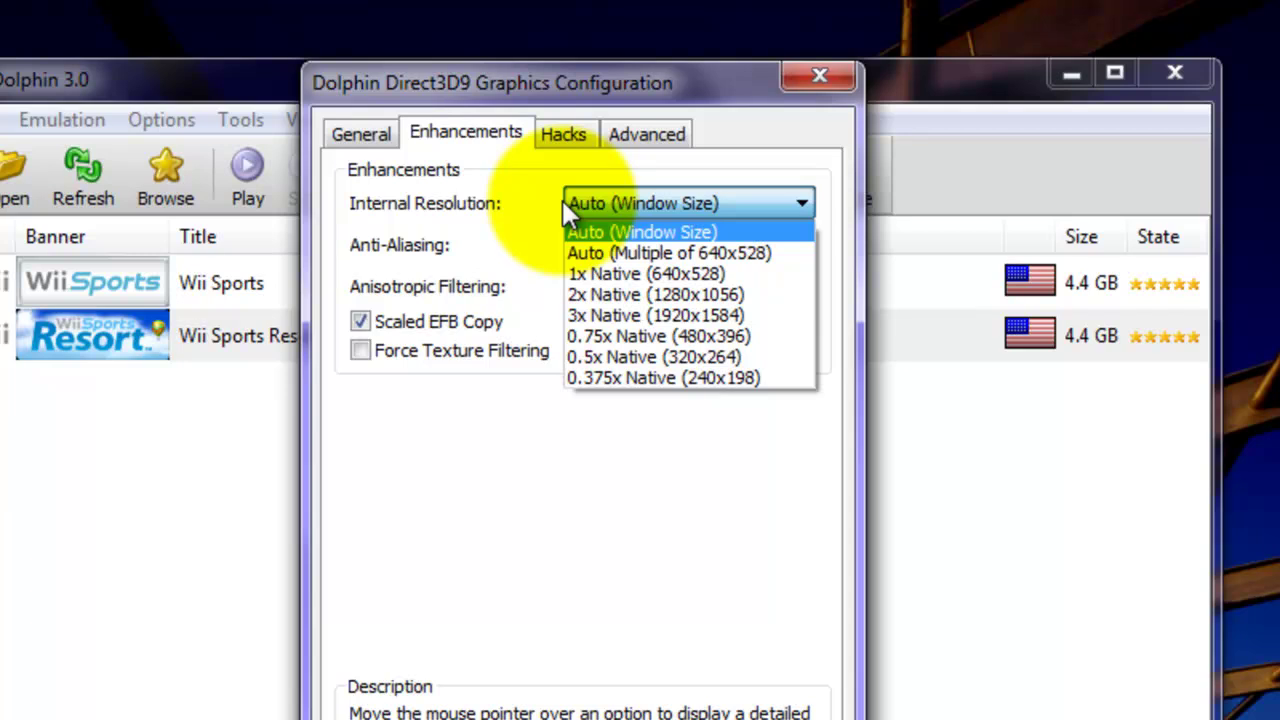
{"action": "left_click", "coordinate": [564, 200]}
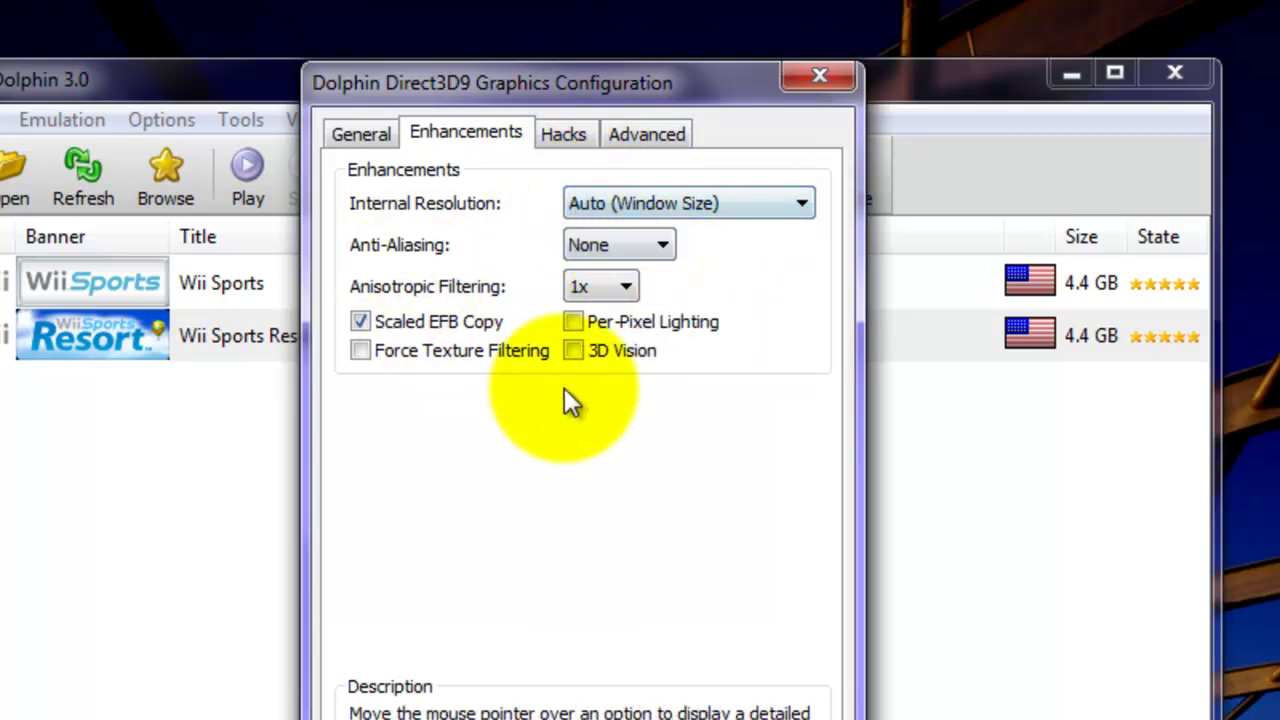
{"action": "mouse_move", "coordinate": [463, 318]}
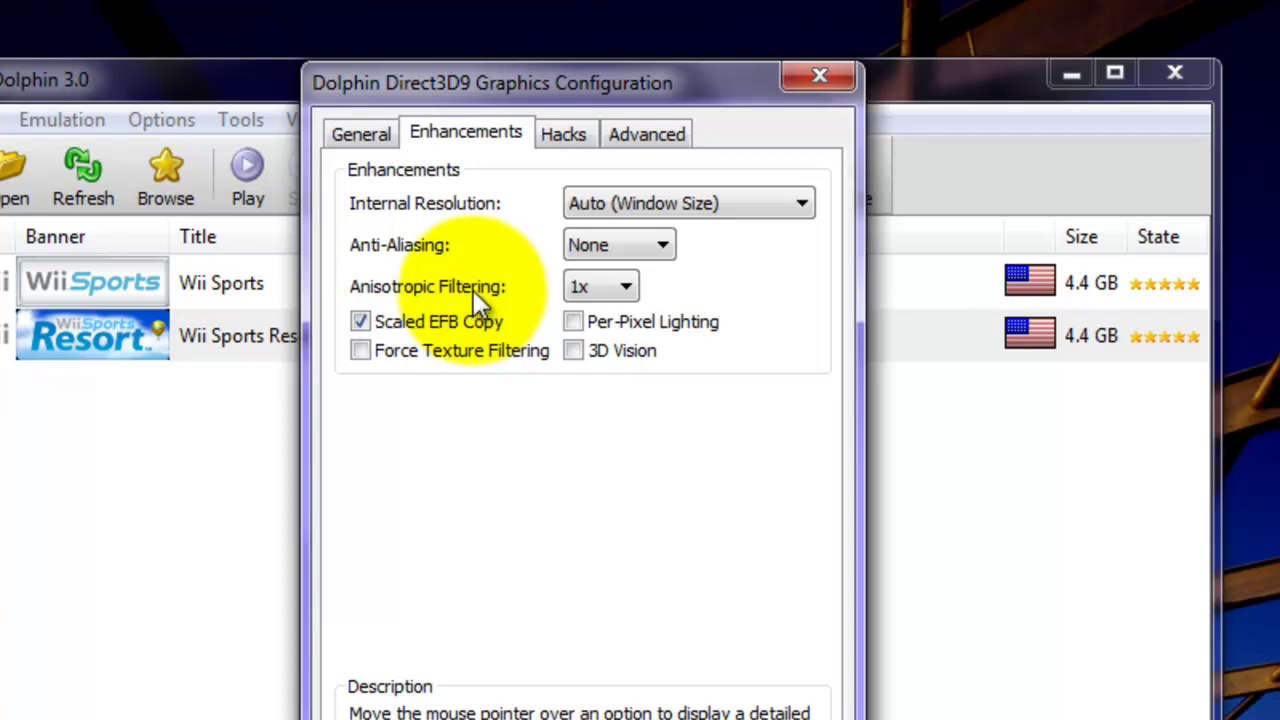
{"action": "mouse_move", "coordinate": [418, 317]}
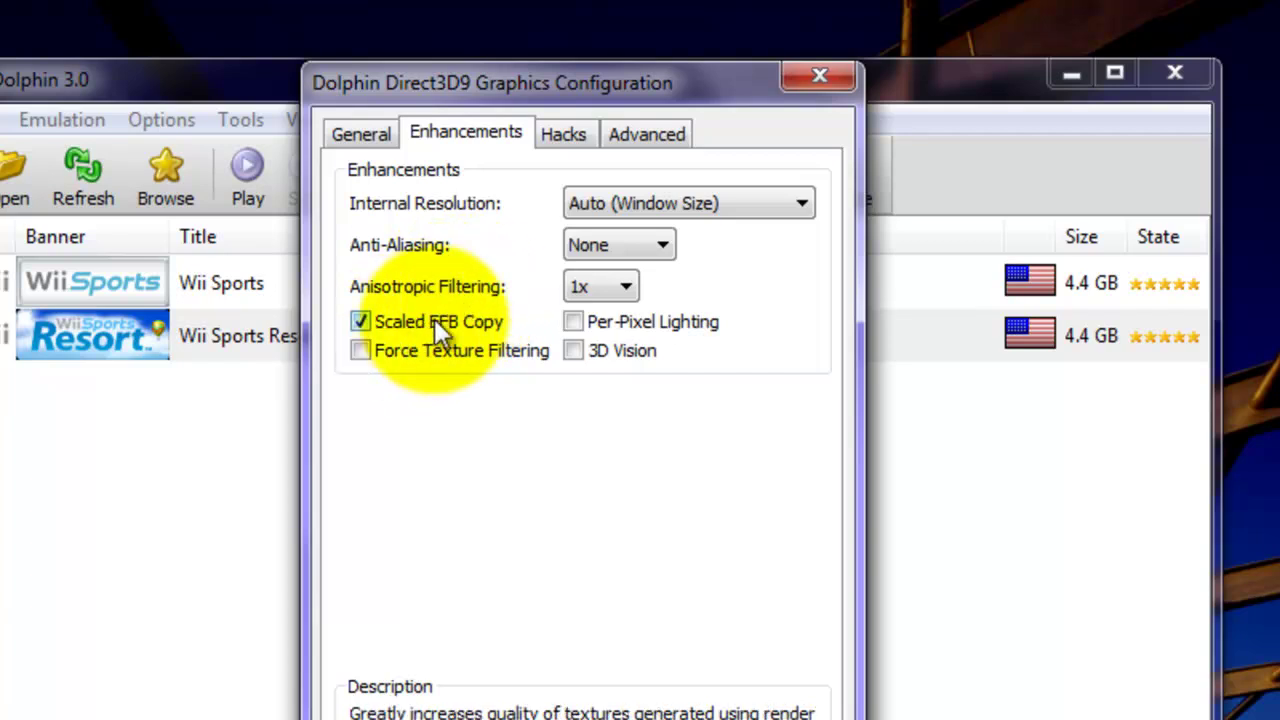
- Tick Disable Fog on the Hacks tab, then close Graphics Configuration with Escape
{"action": "left_click", "coordinate": [564, 135]}
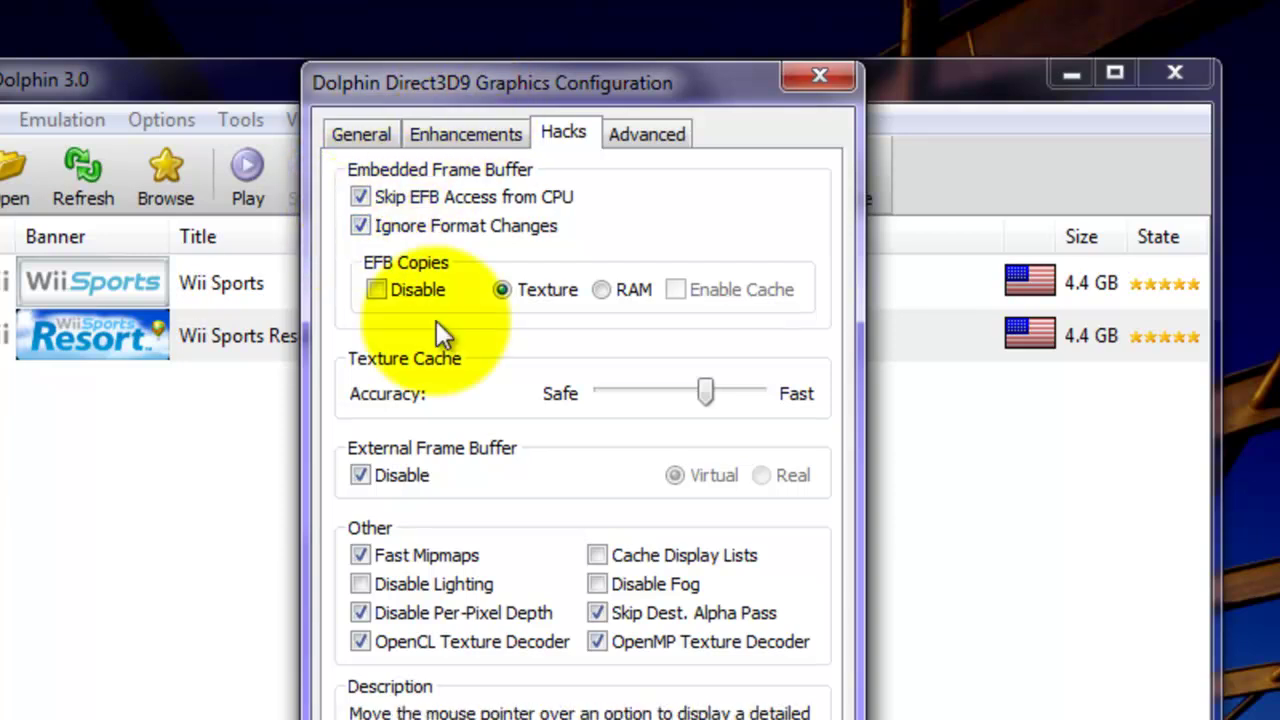
{"action": "mouse_move", "coordinate": [690, 405]}
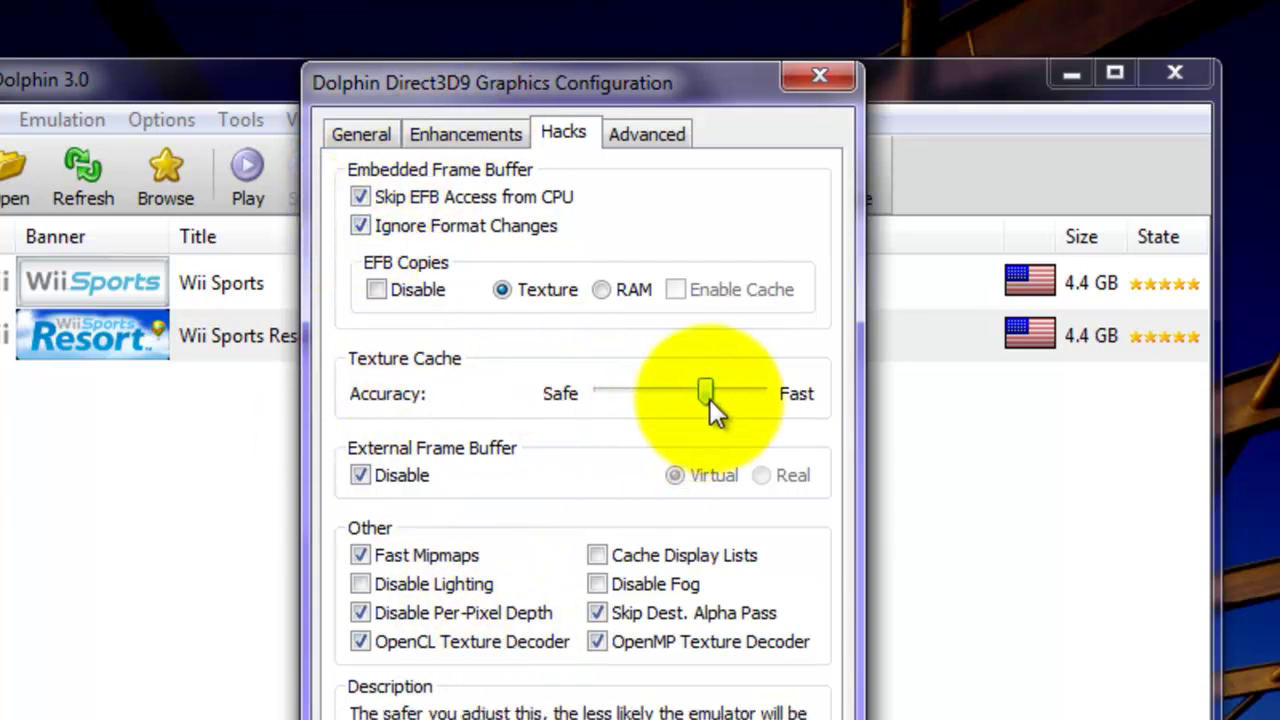
{"action": "mouse_move", "coordinate": [386, 645]}
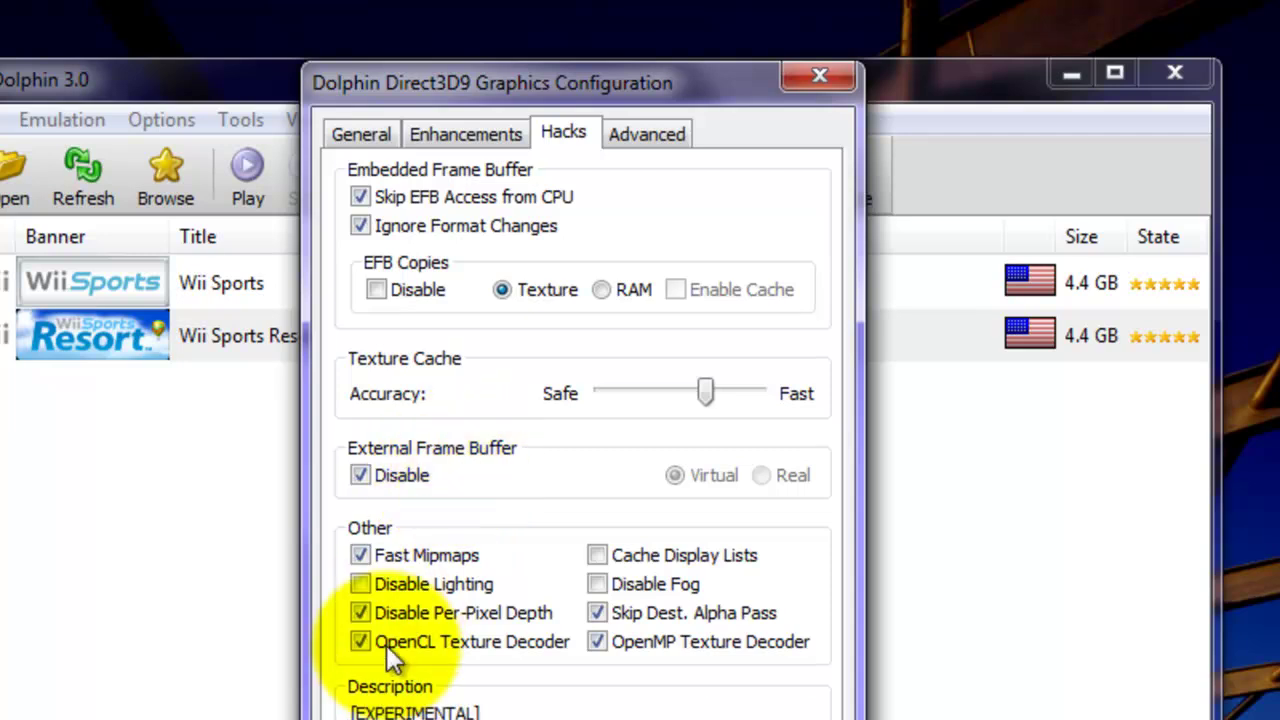
{"action": "mouse_move", "coordinate": [401, 618]}
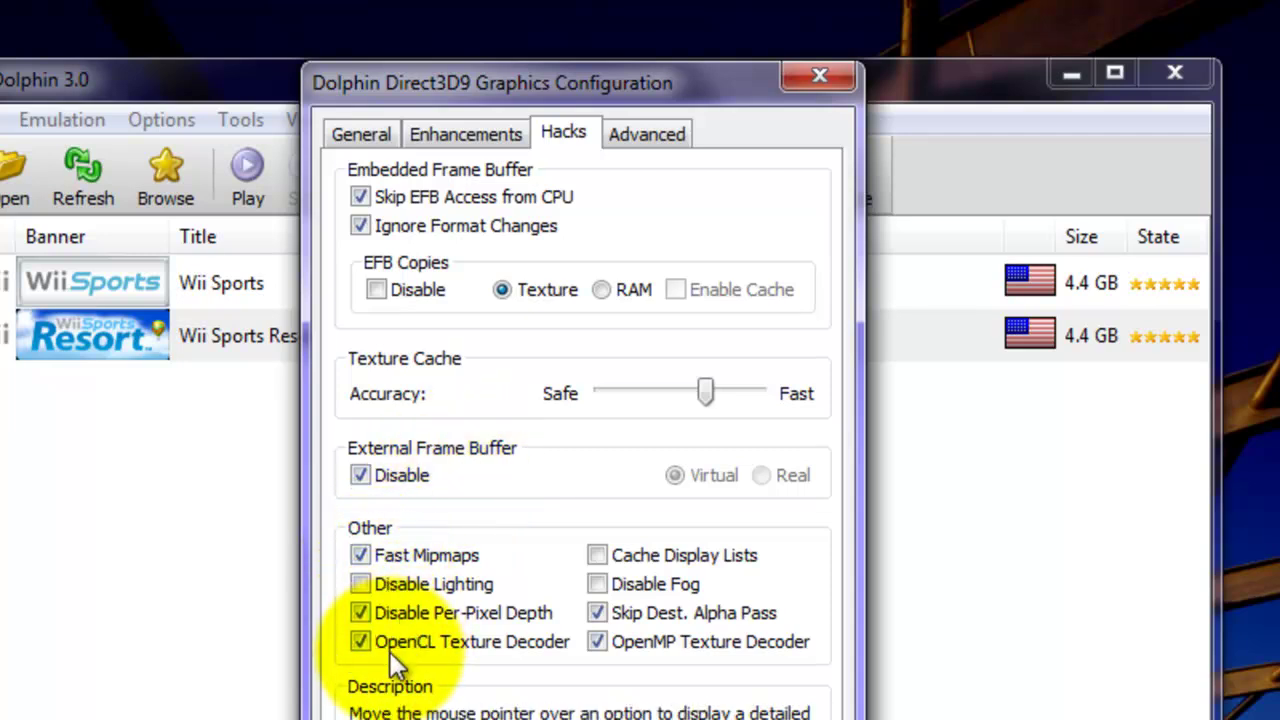
{"action": "mouse_move", "coordinate": [626, 648]}
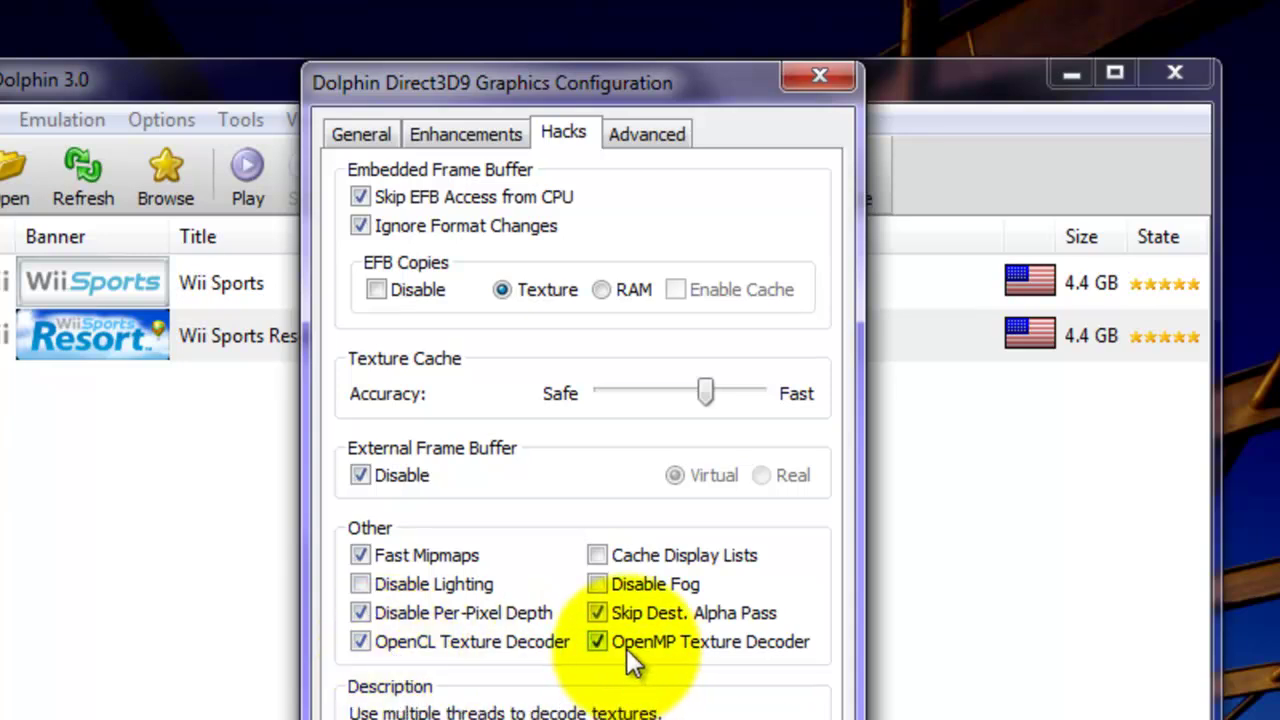
{"action": "mouse_move", "coordinate": [615, 624]}
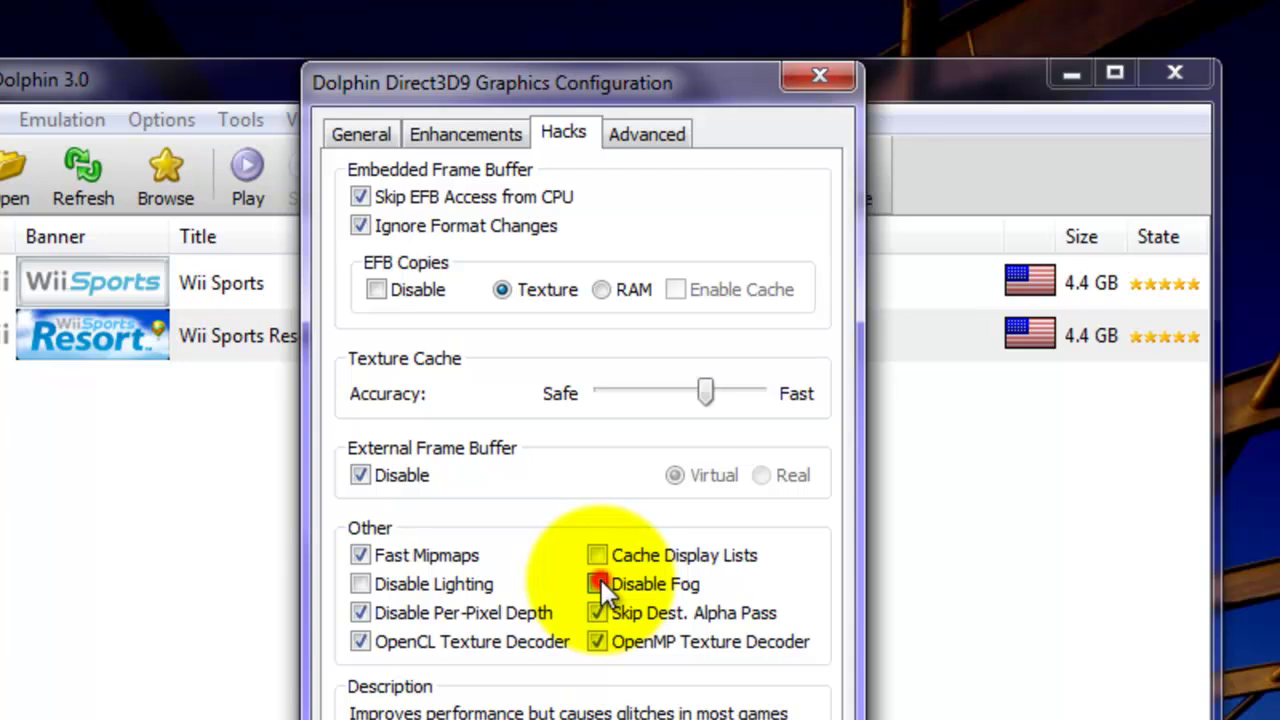
{"action": "left_click", "coordinate": [598, 583]}
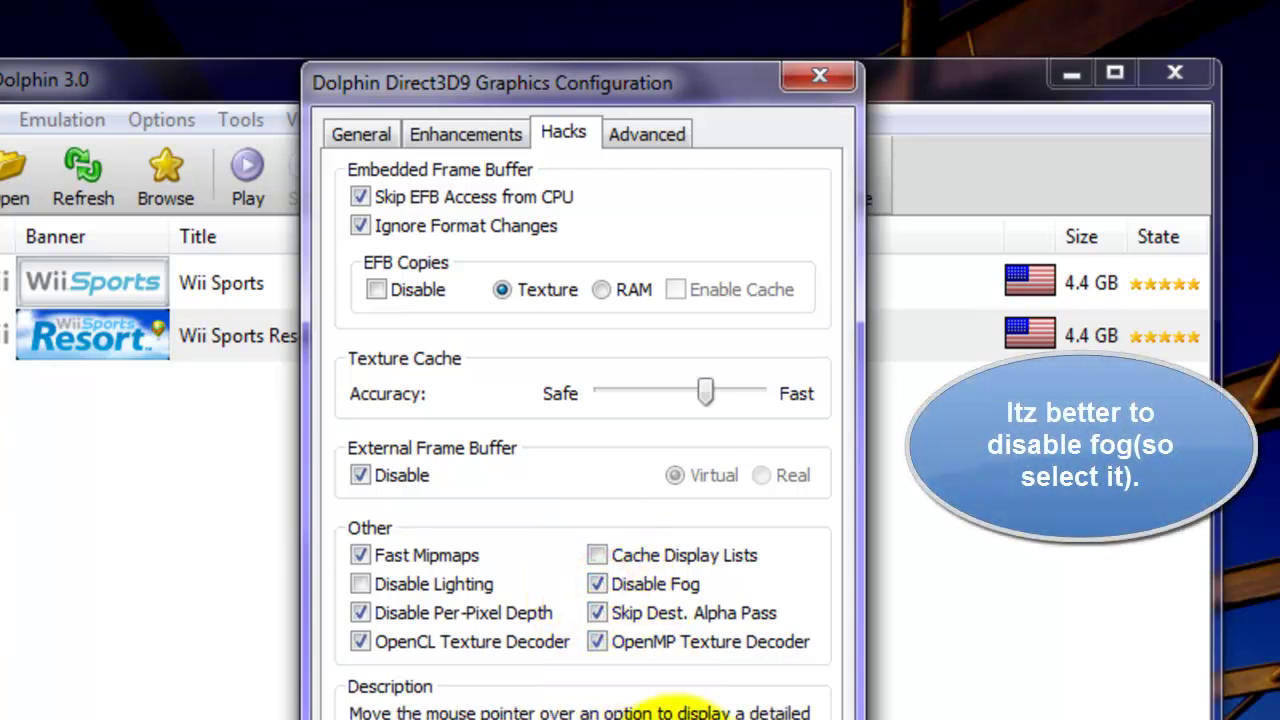
{"action": "mouse_move", "coordinate": [601, 610]}
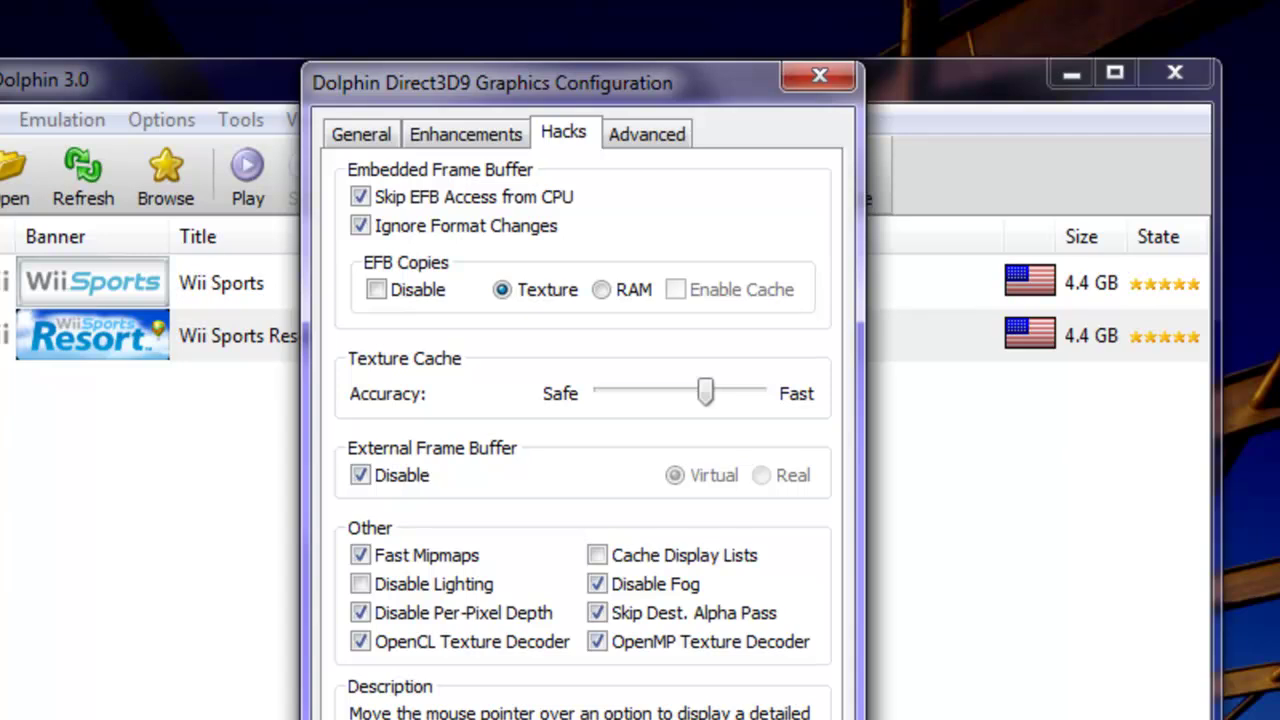
{"action": "key", "text": "Escape"}
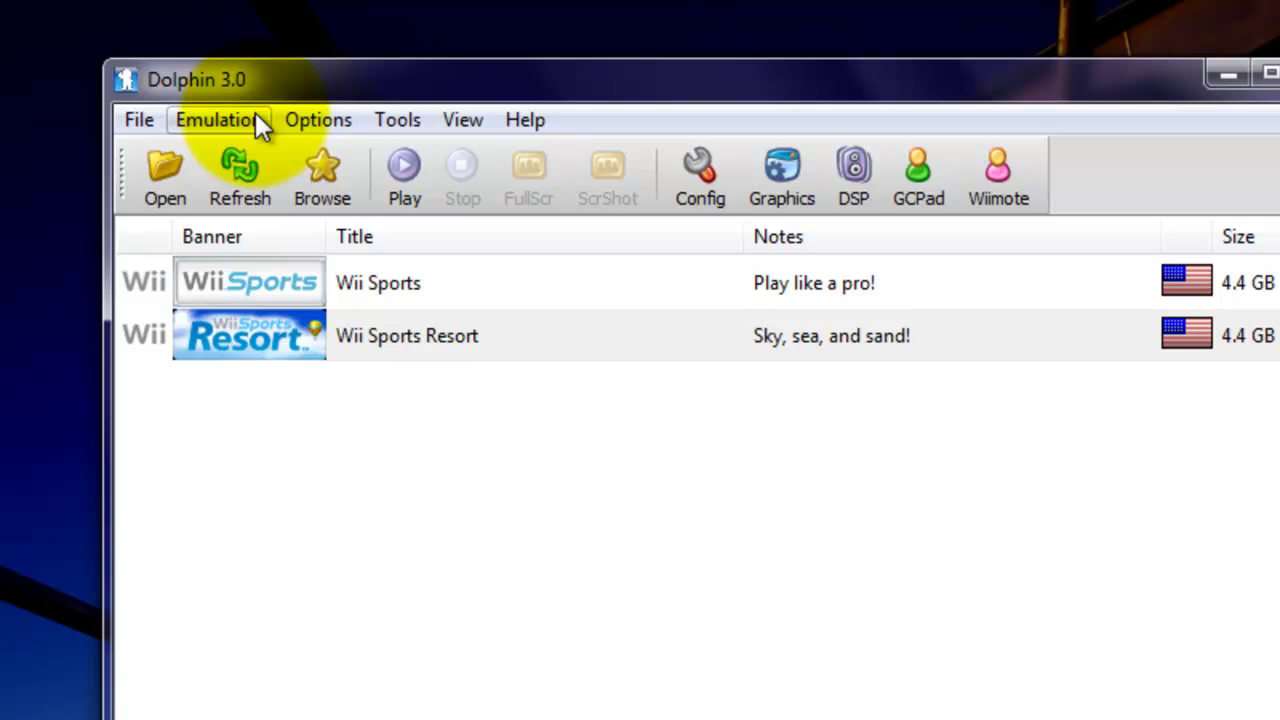
- Set Emulation > Frame Skipping to 0, correcting an initial choice of 1
{"action": "left_click", "coordinate": [255, 114]}
{"action": "mouse_move", "coordinate": [457, 508]}
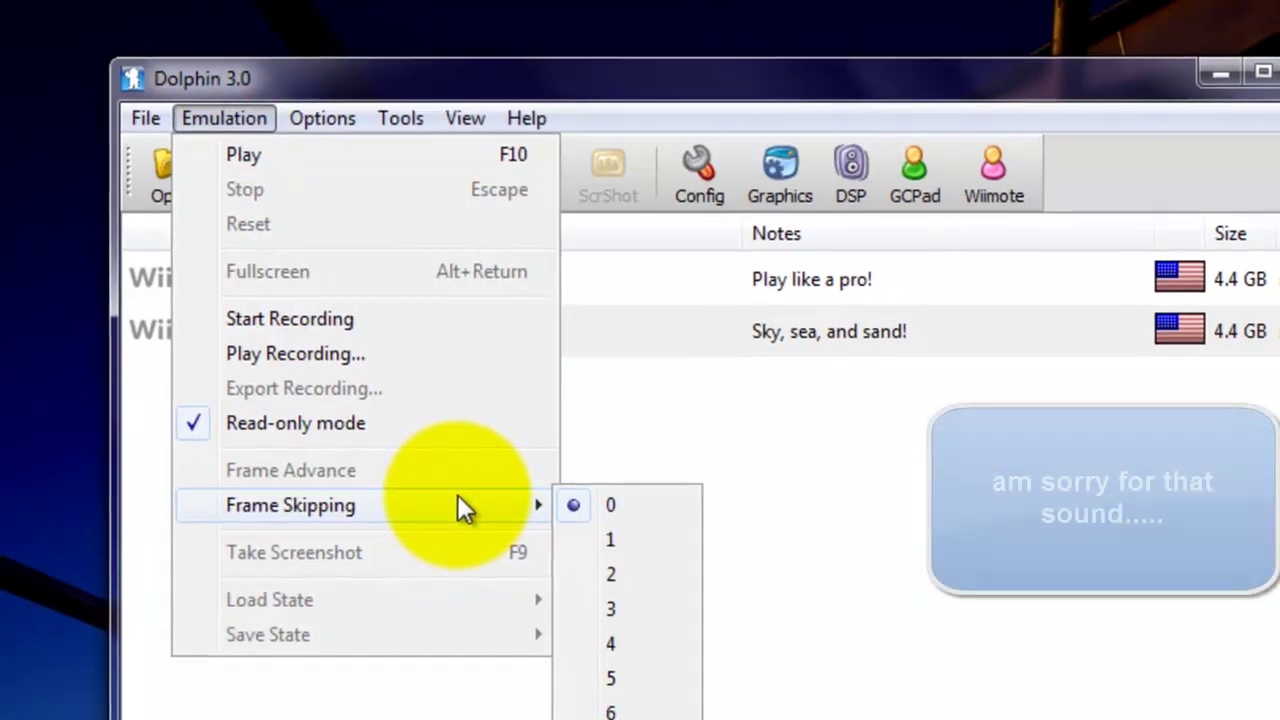
{"action": "left_click", "coordinate": [612, 539]}
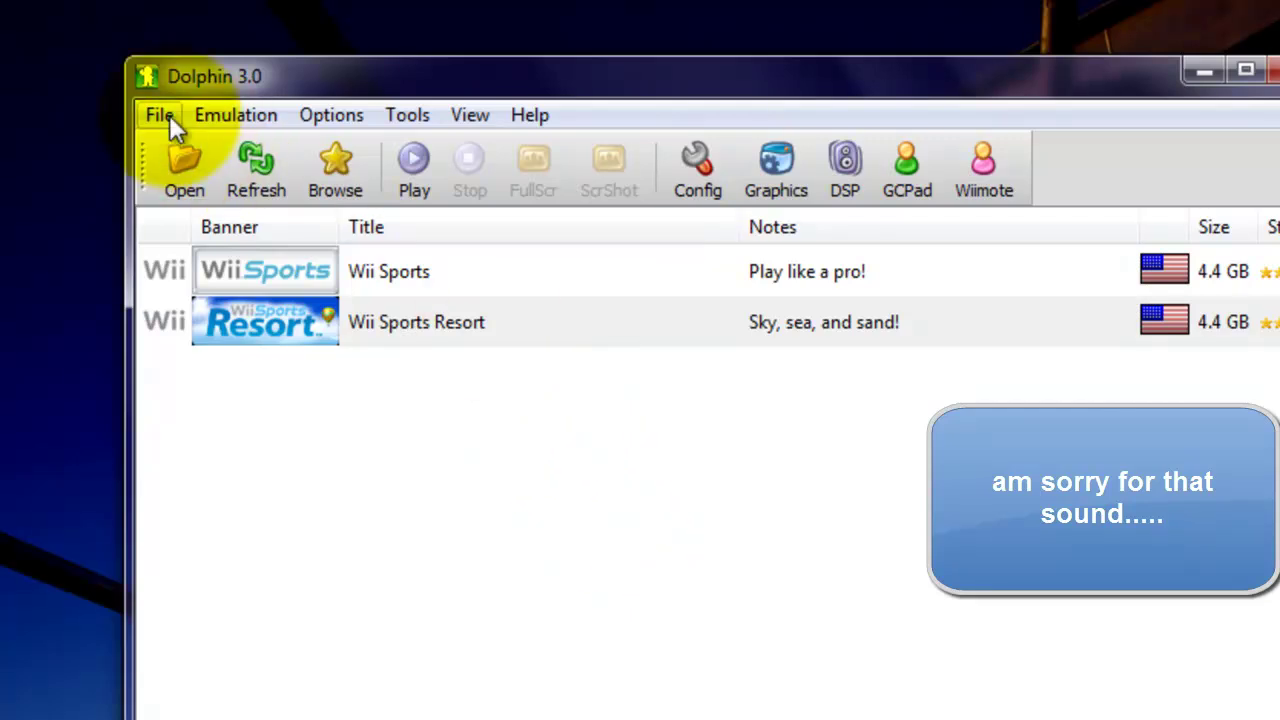
{"action": "left_click", "coordinate": [218, 125]}
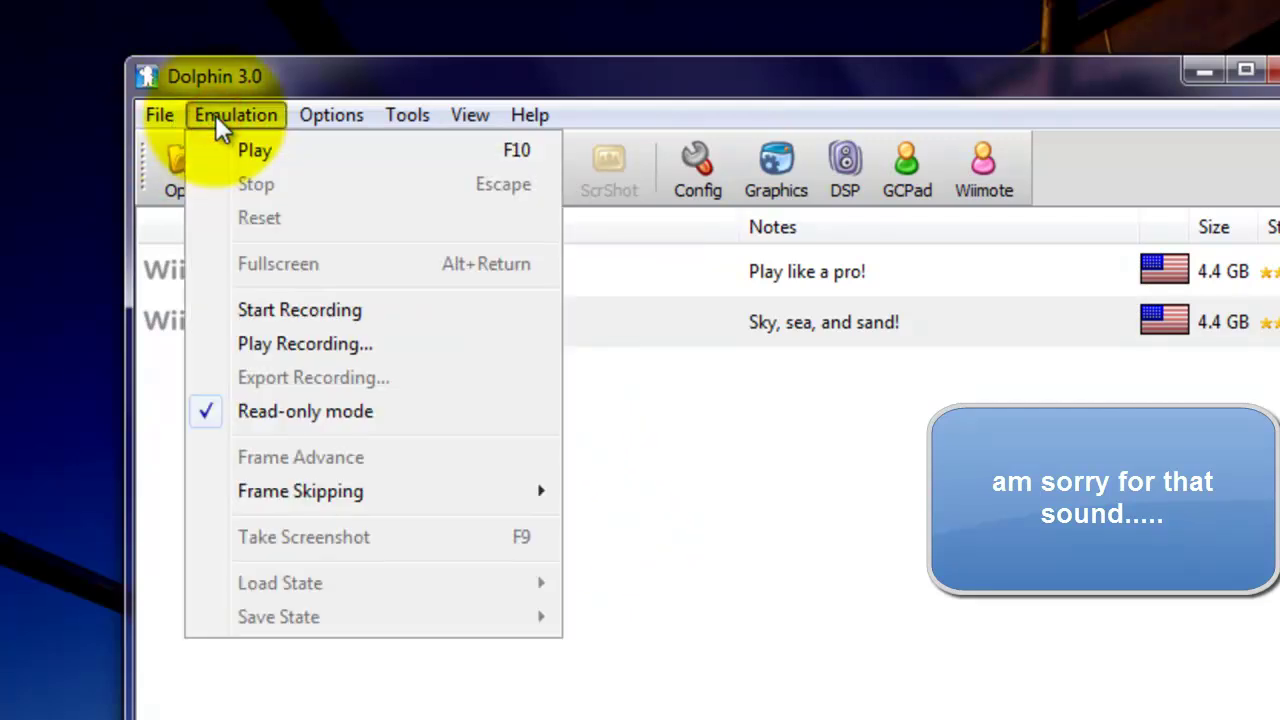
{"action": "mouse_move", "coordinate": [508, 494]}
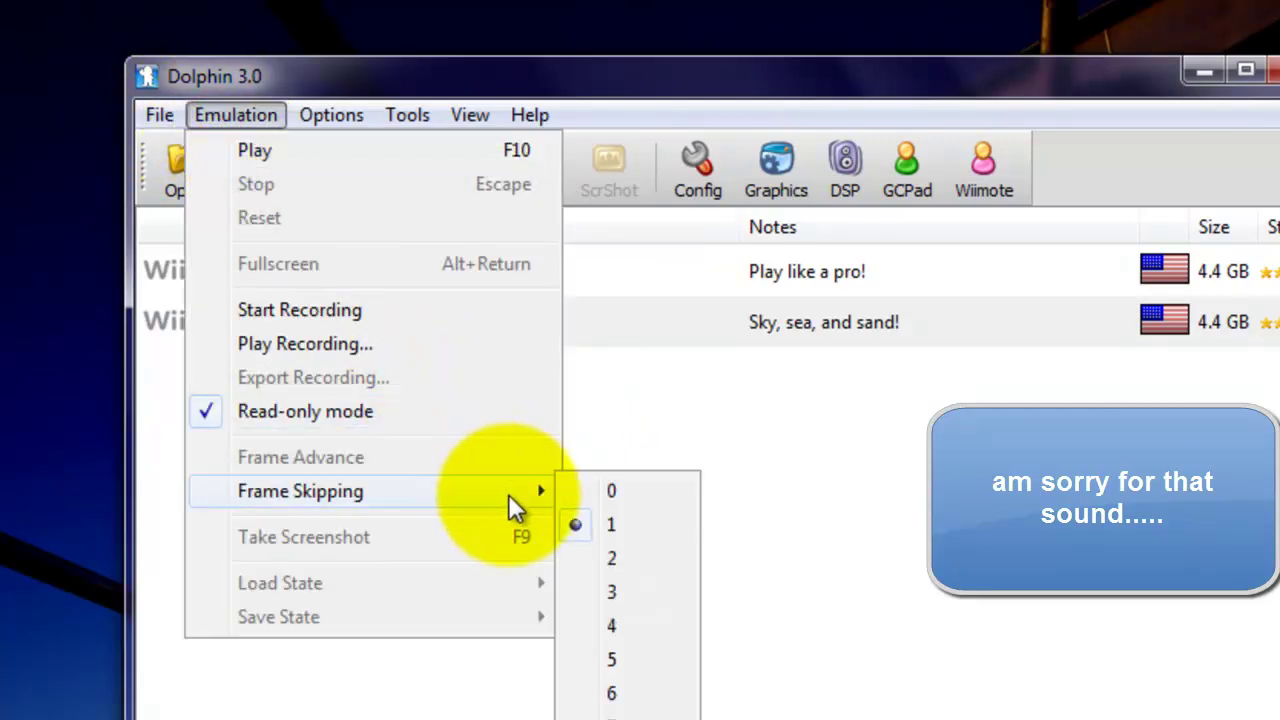
{"action": "left_click", "coordinate": [590, 497]}
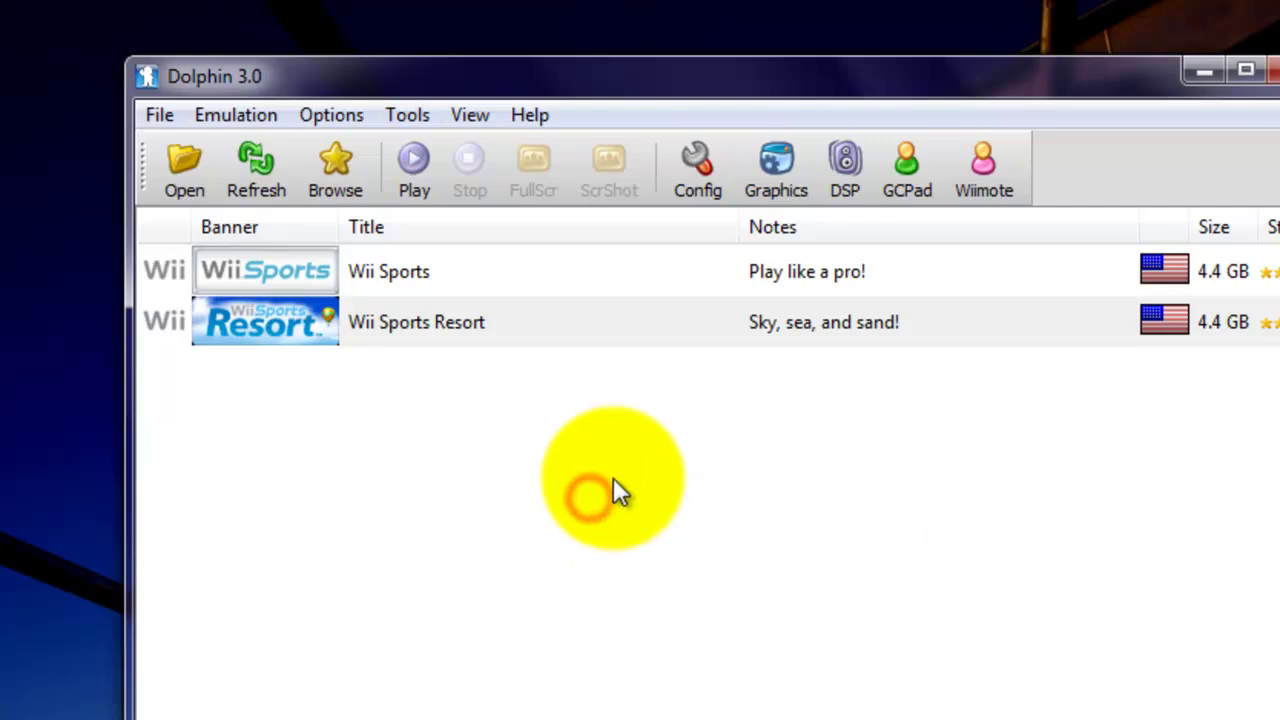
- In Wii Sports' properties, keep Disable Wiimote Speaker ticked and Emulation State Perfect, then confirm with OK
{"action": "right_click", "coordinate": [596, 265]}
{"action": "left_click", "coordinate": [642, 290]}
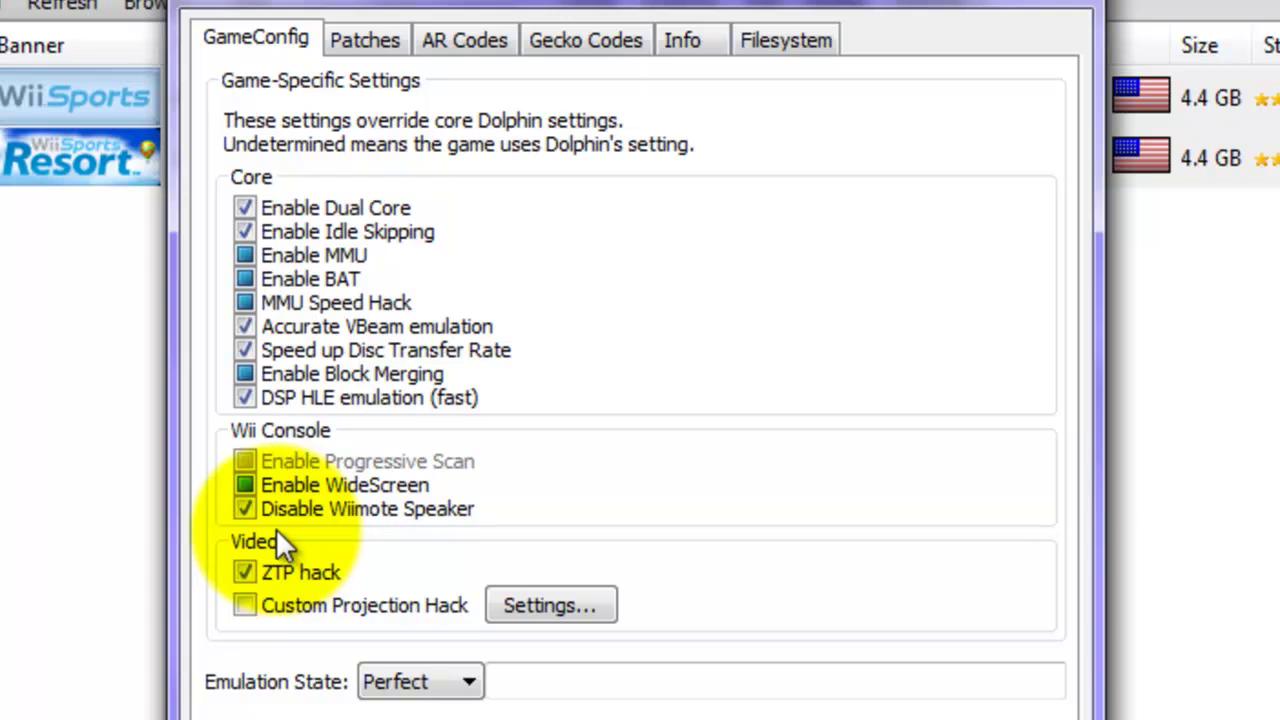
{"action": "left_click", "coordinate": [241, 505]}
{"action": "left_click", "coordinate": [241, 505]}
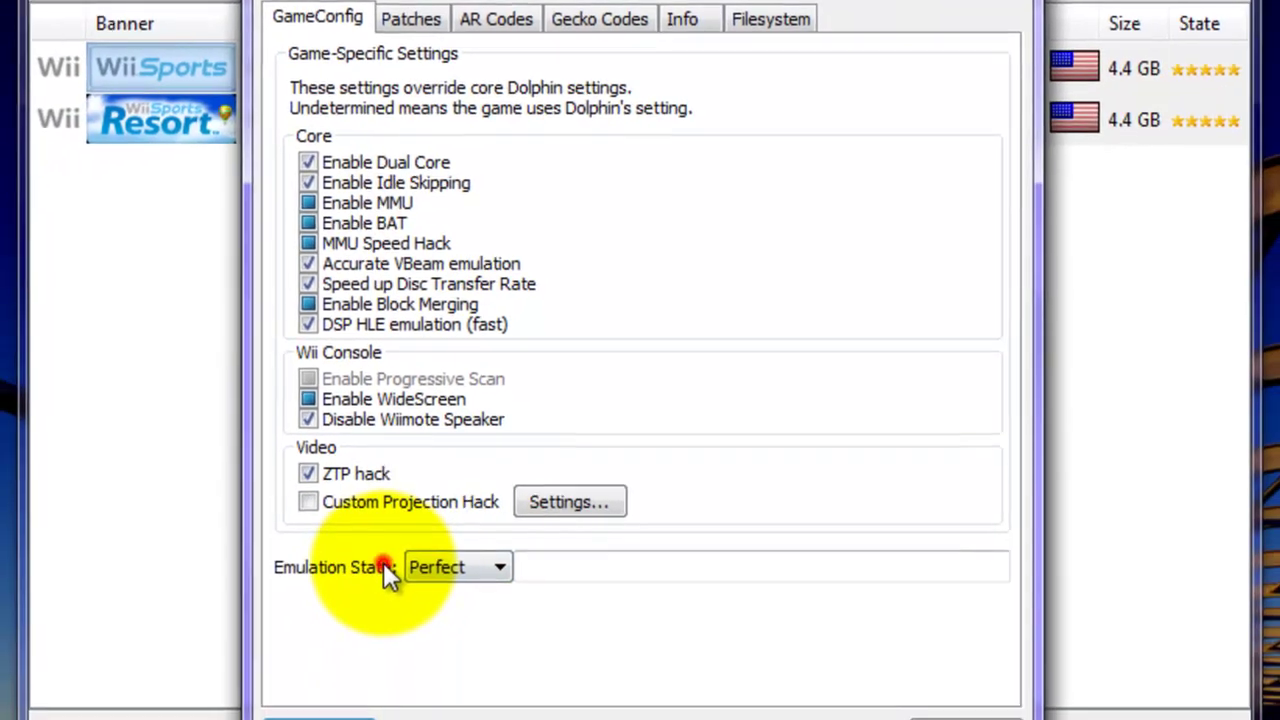
{"action": "left_click", "coordinate": [453, 565]}
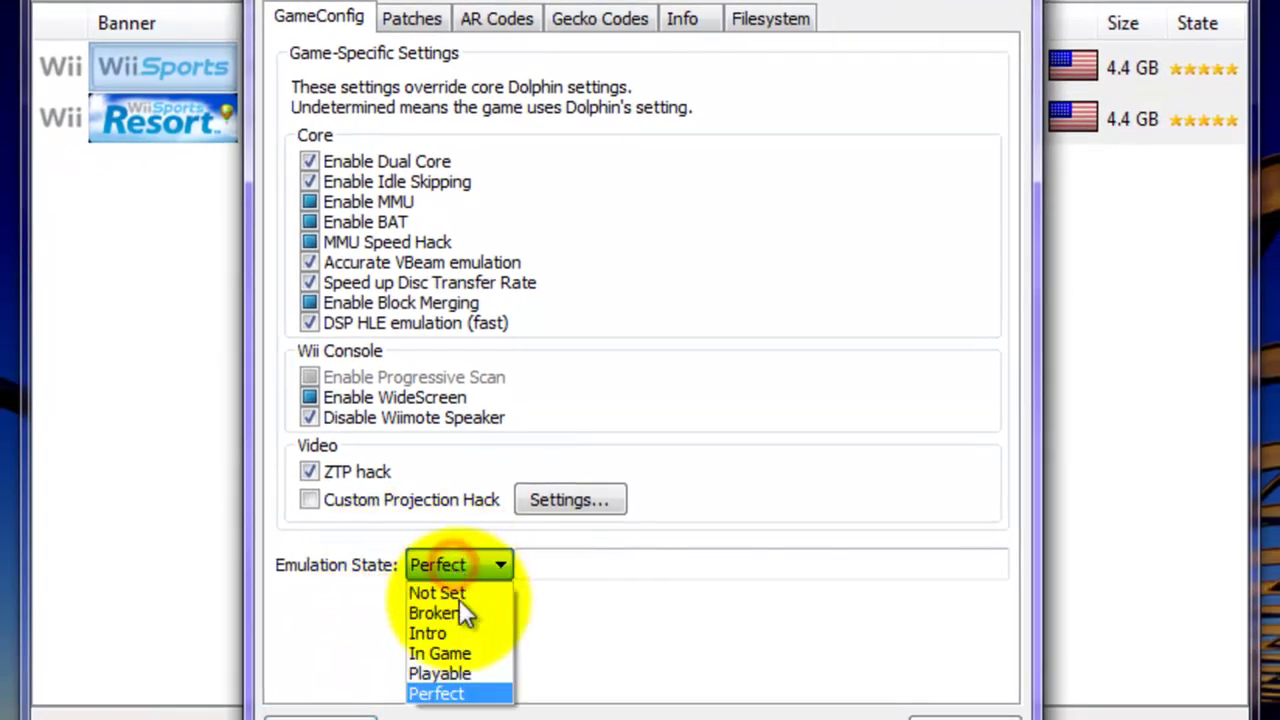
{"action": "left_click", "coordinate": [478, 693]}
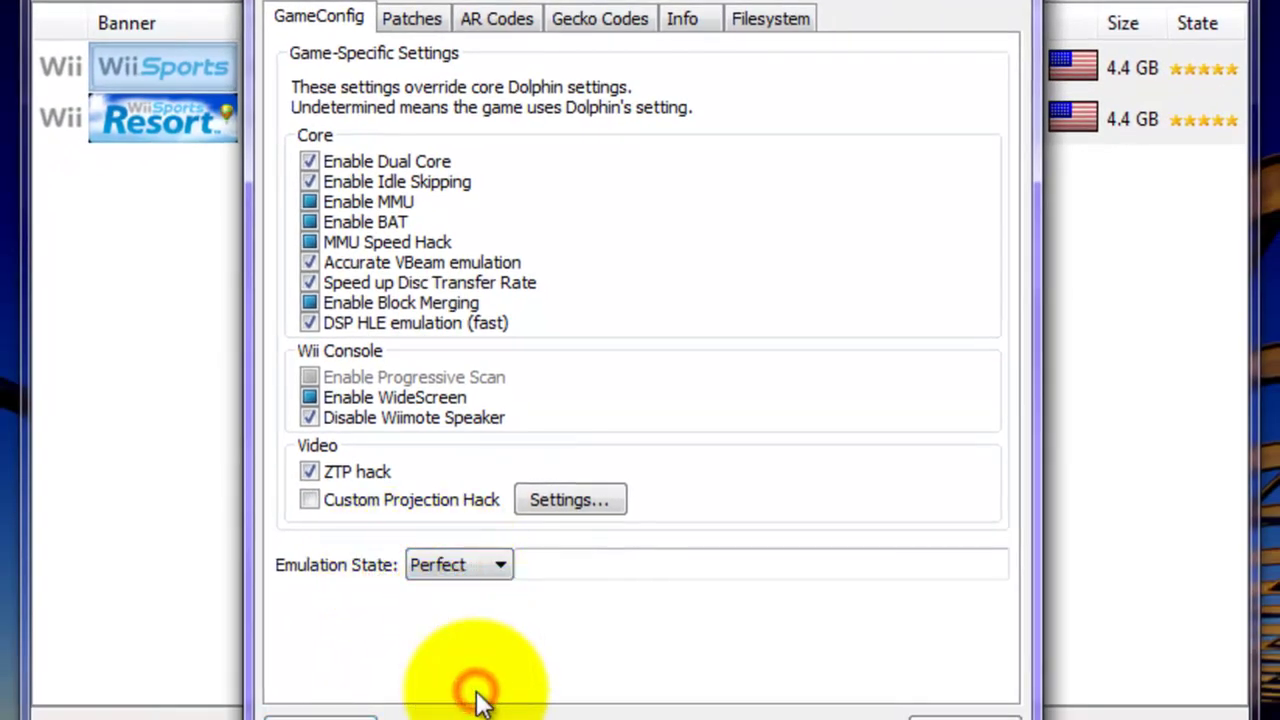
{"action": "left_click", "coordinate": [442, 562]}
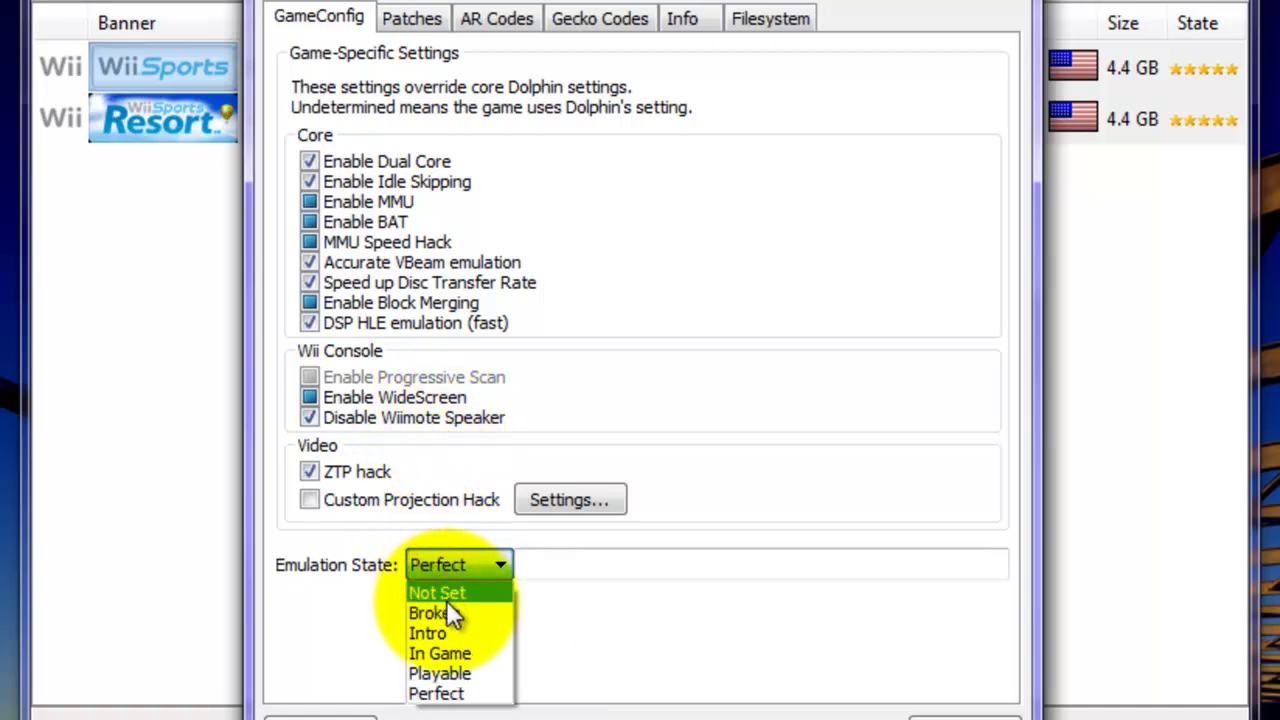
{"action": "left_click", "coordinate": [455, 693]}
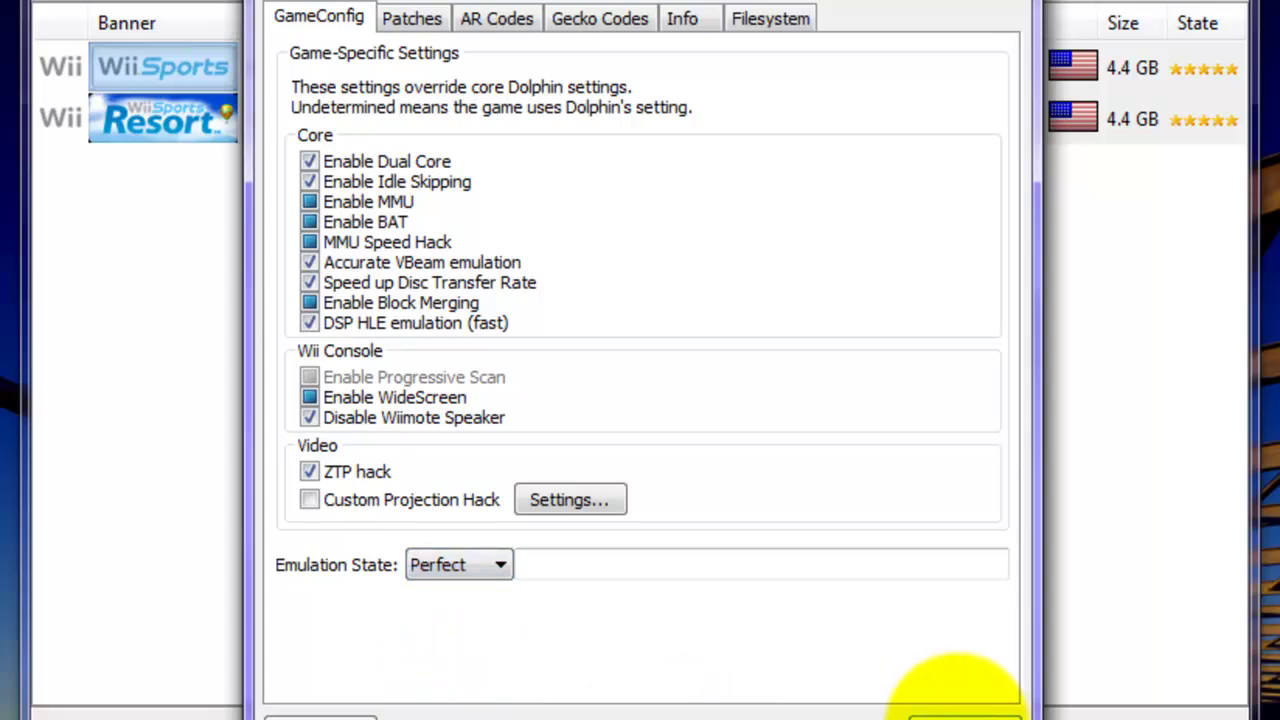
{"action": "left_click", "coordinate": [960, 702]}
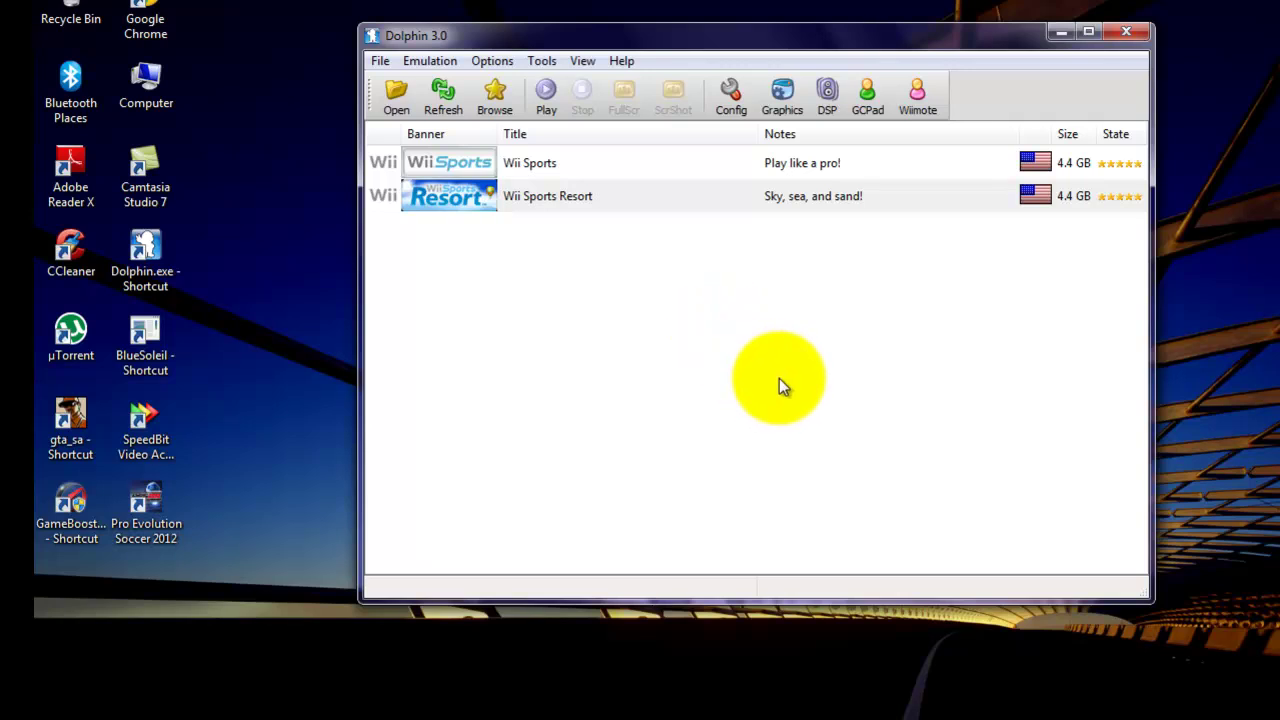
- Close Dolphin, open the shortcut's file location, run boost.bat, and close the Libraries window
{"action": "left_click", "coordinate": [1124, 34]}
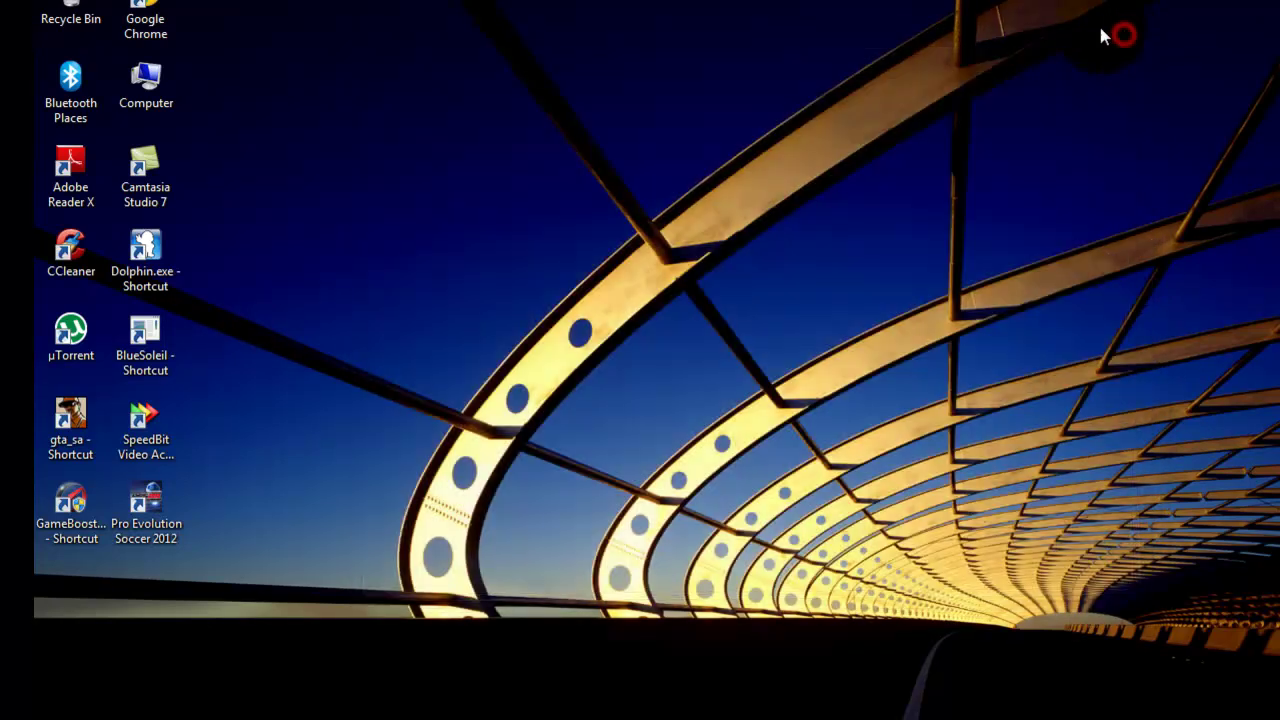
{"action": "right_click", "coordinate": [158, 259]}
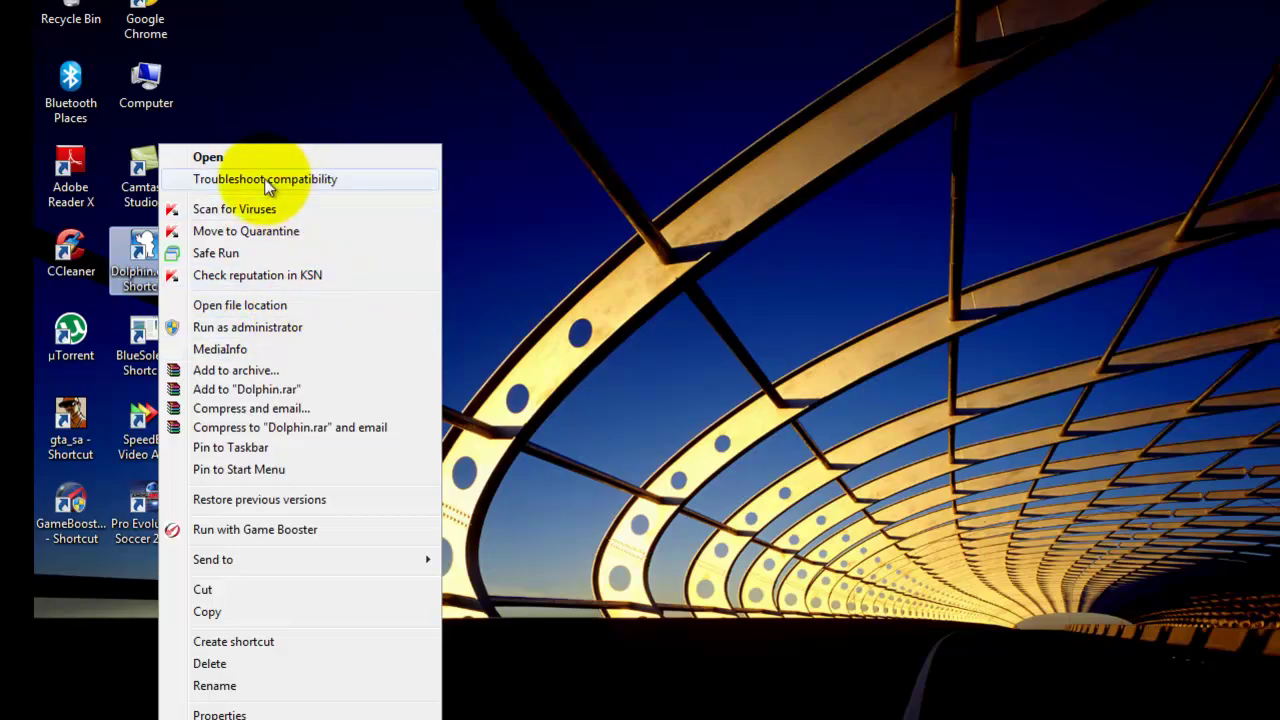
{"action": "left_click", "coordinate": [239, 304]}
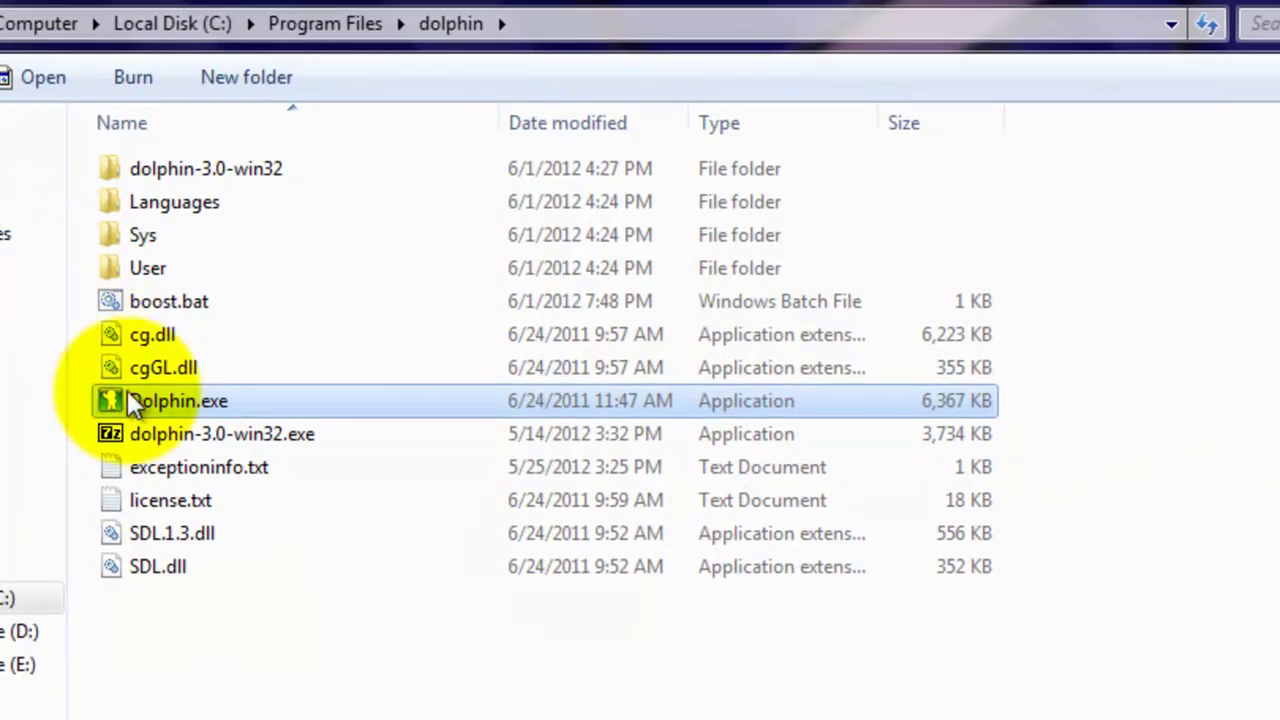
{"action": "double_click", "coordinate": [110, 305]}
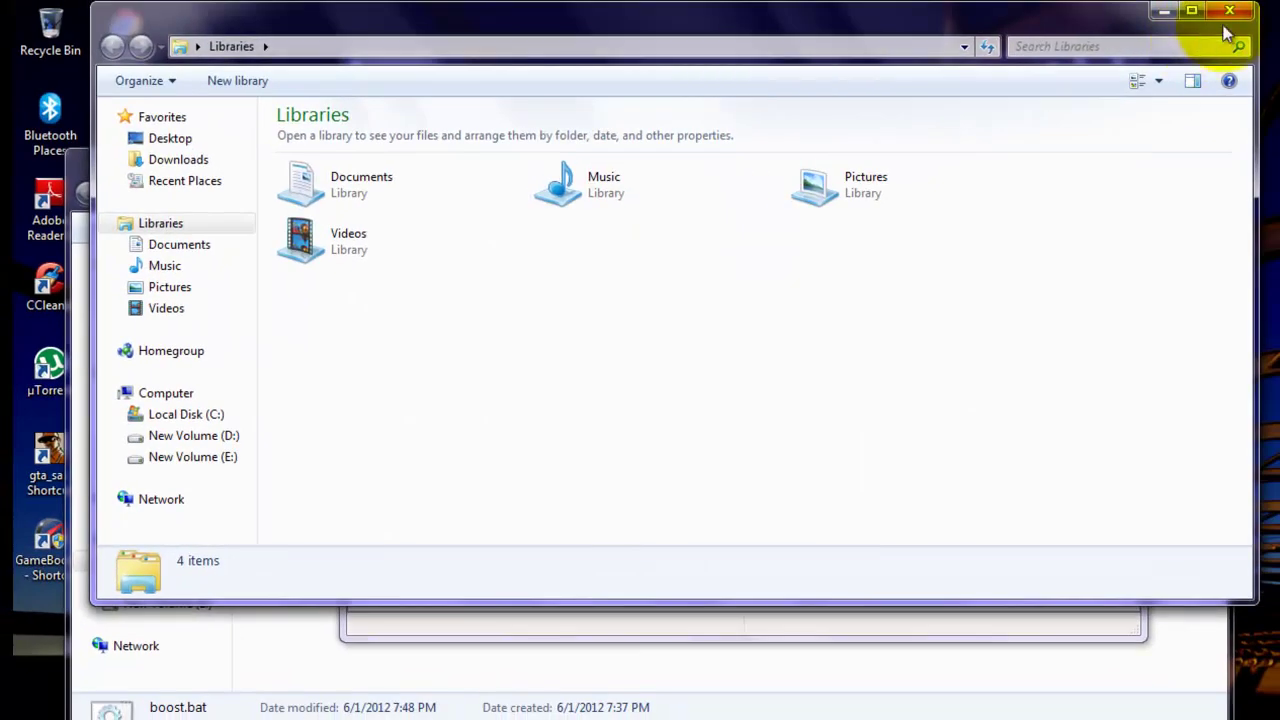
{"action": "left_click", "coordinate": [1228, 12]}
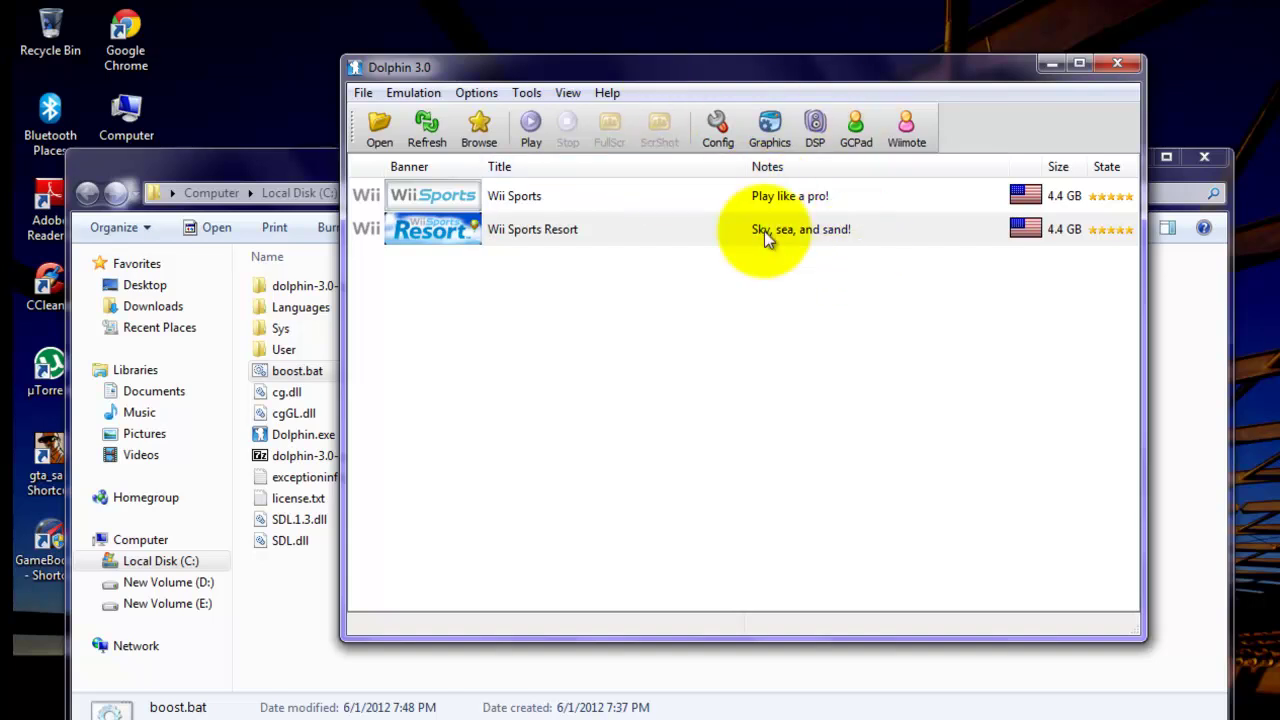
- Open and close the Config and Graphics dialogs, then exit Dolphin
{"action": "left_click", "coordinate": [708, 125]}
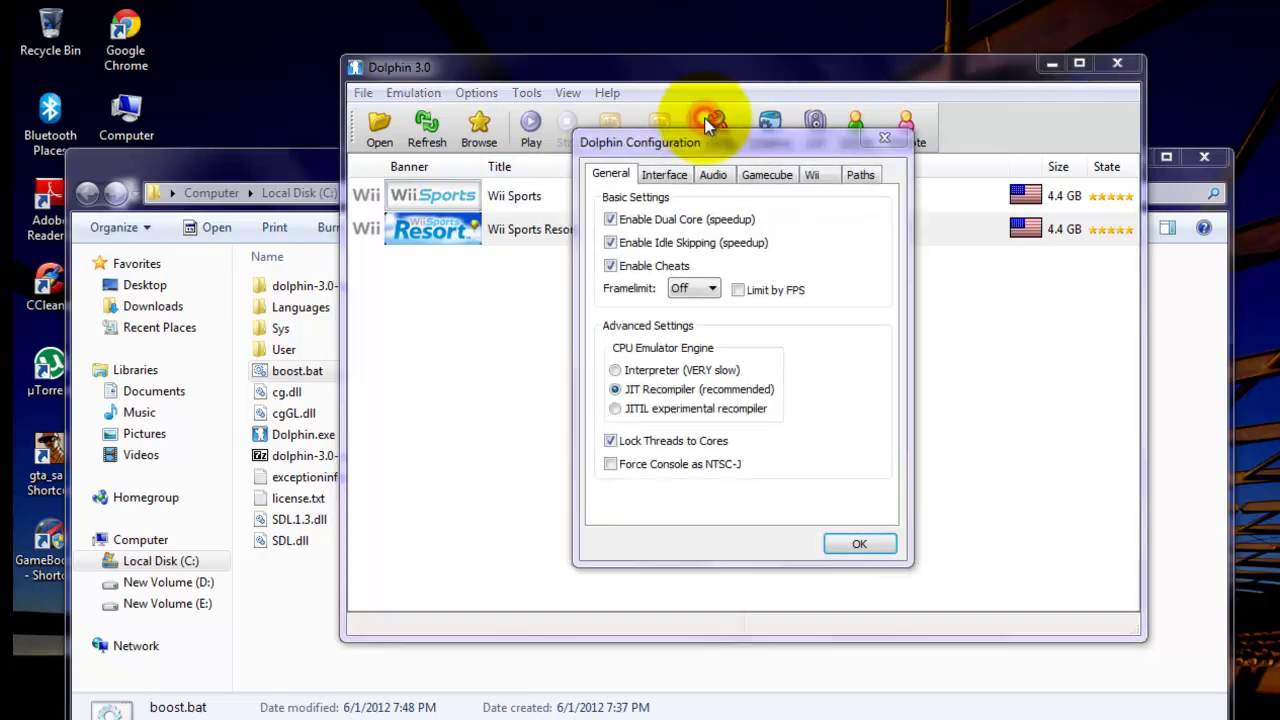
{"action": "left_click", "coordinate": [877, 145]}
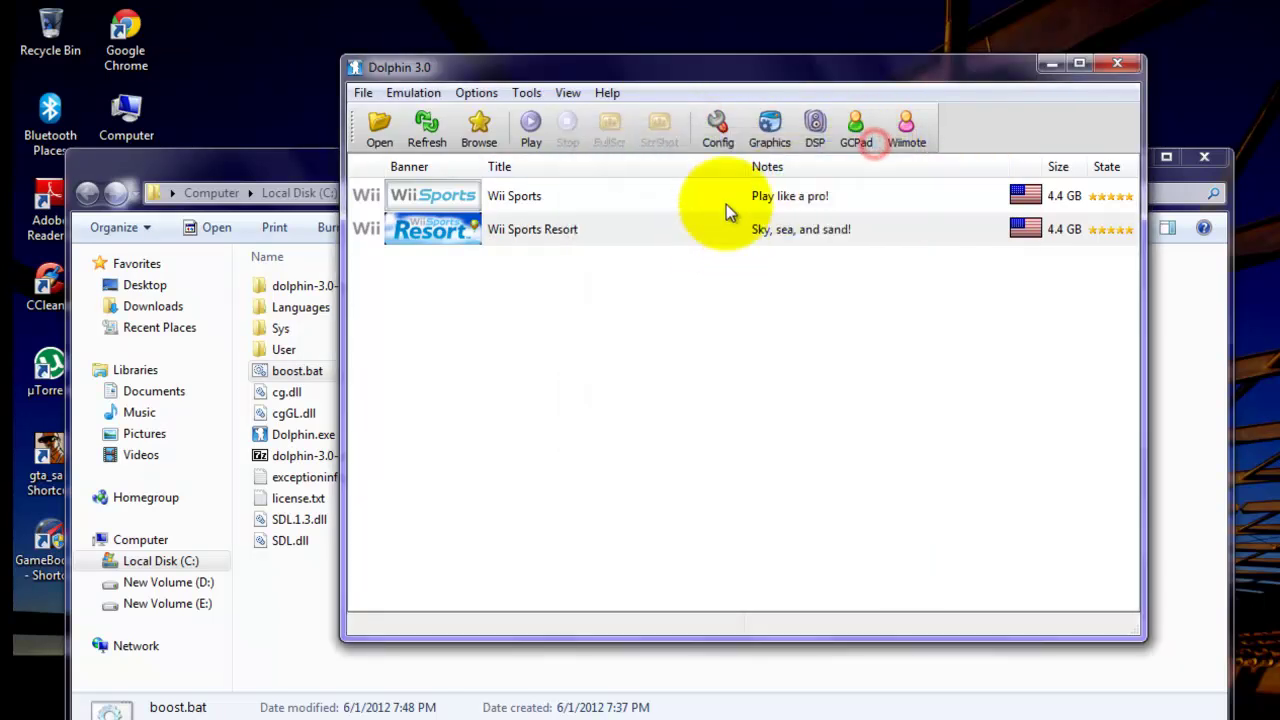
{"action": "left_click", "coordinate": [786, 136]}
{"action": "left_click", "coordinate": [889, 69]}
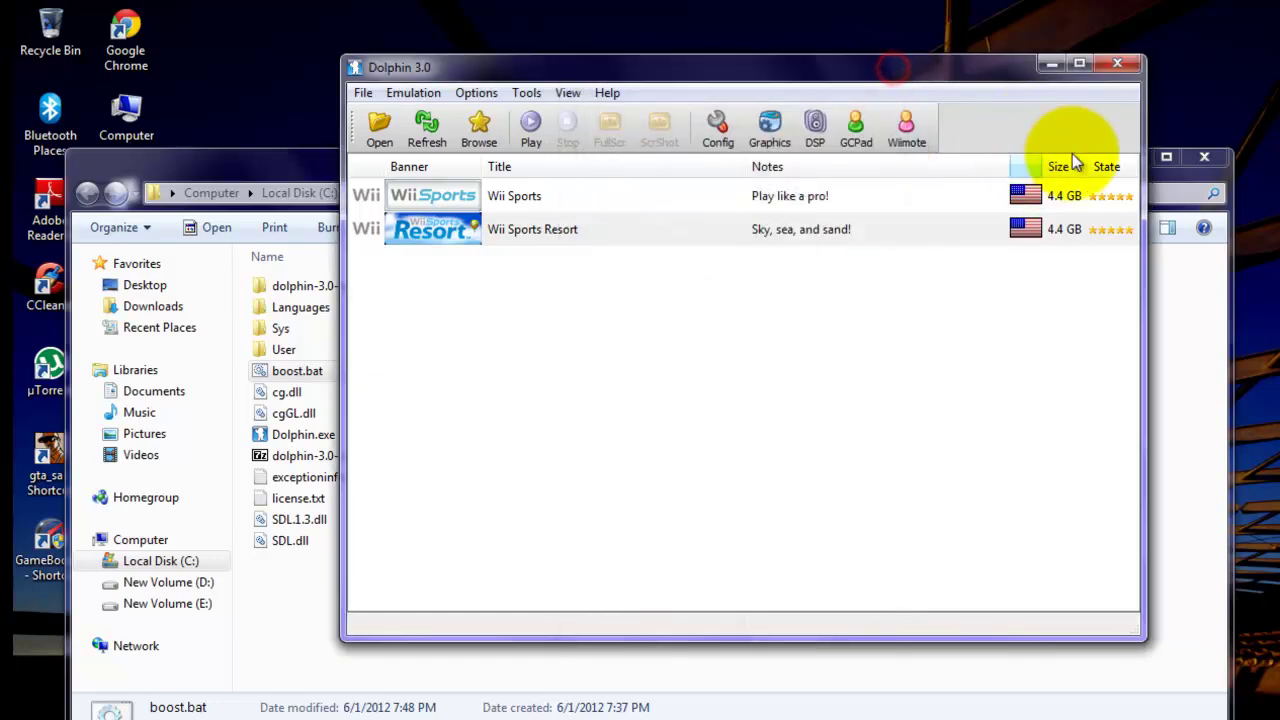
{"action": "left_click", "coordinate": [1118, 65]}
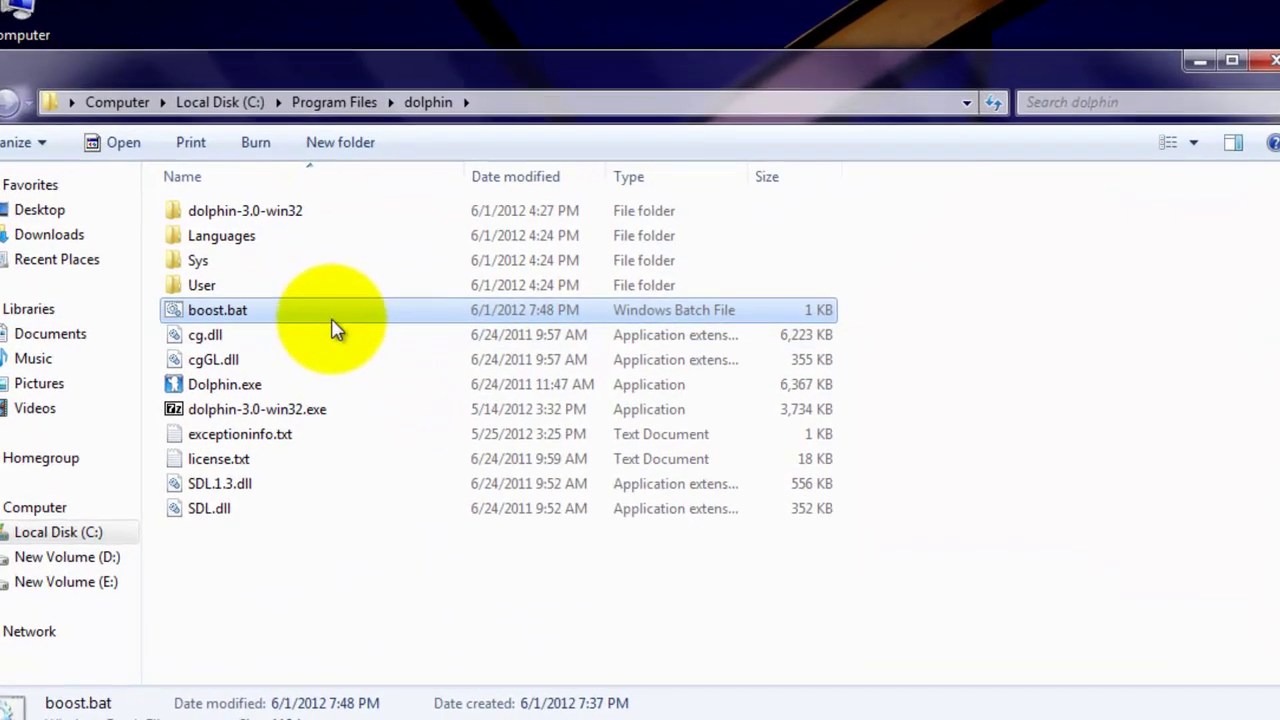
- Open boost.bat in Notepad via Edit and review its launch script
{"action": "right_click", "coordinate": [321, 300]}
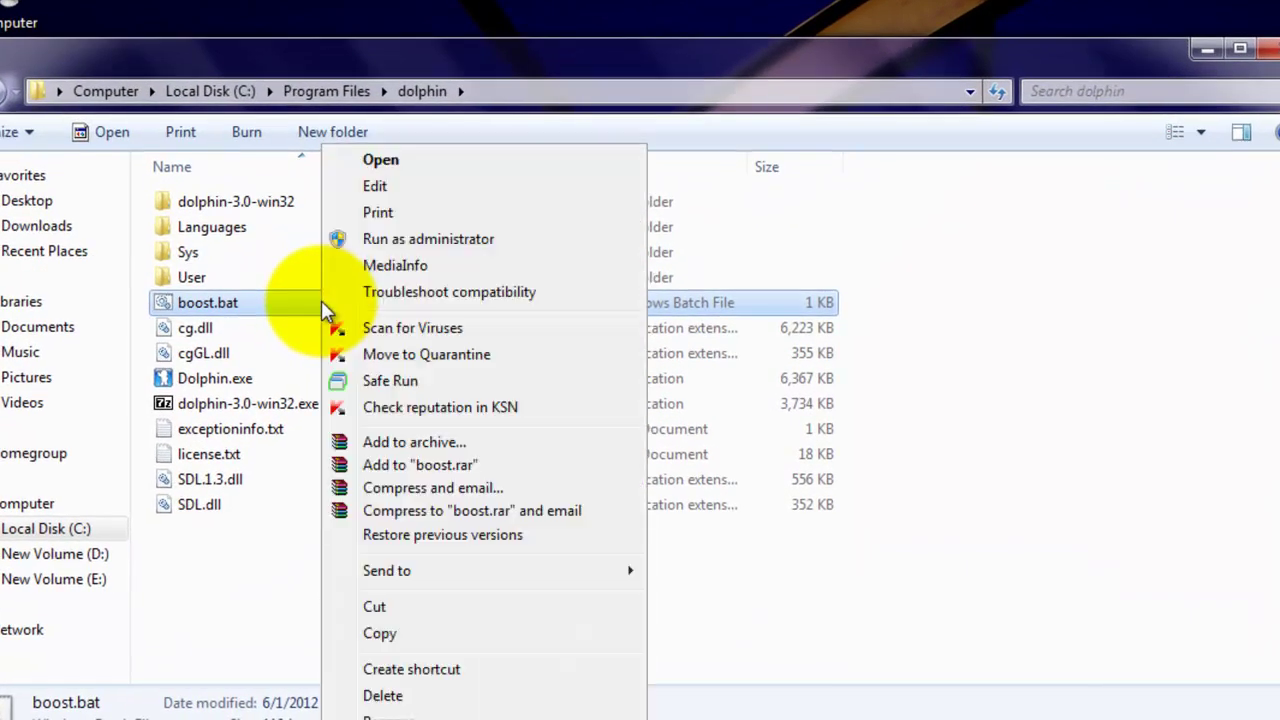
{"action": "left_click", "coordinate": [397, 186]}
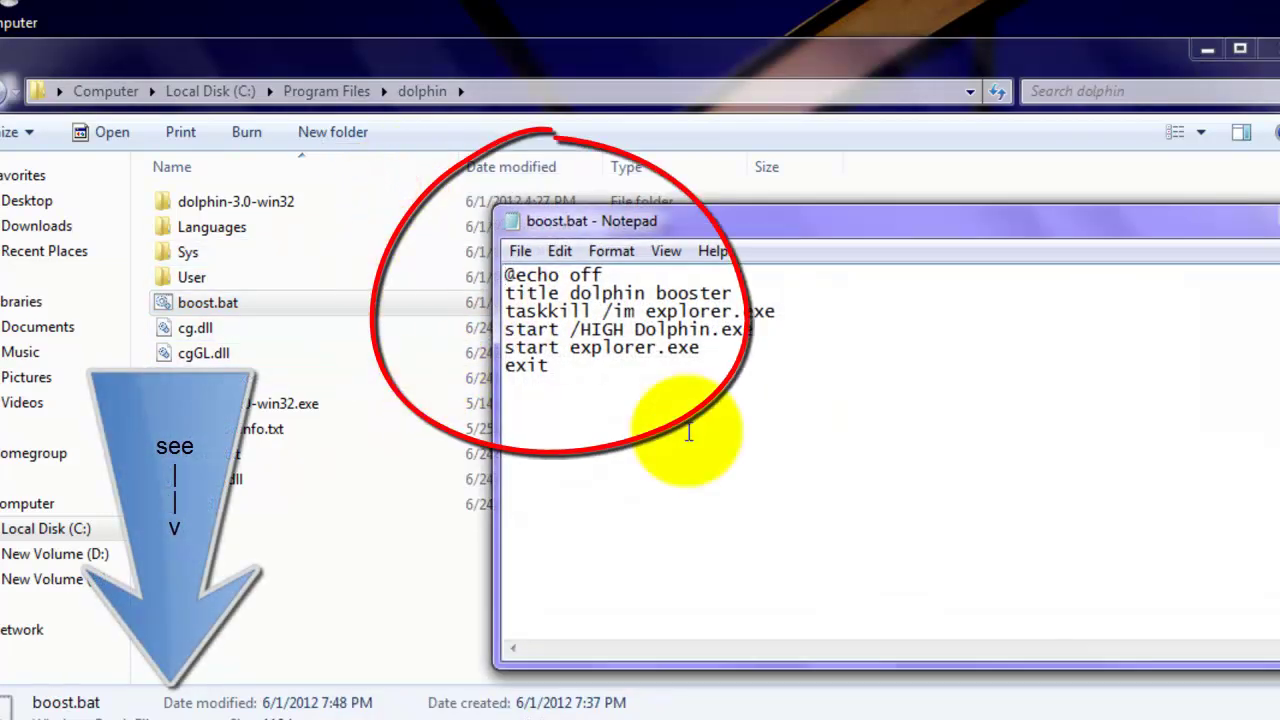
{"action": "key", "text": "ctrl+a"}
{"action": "left_click", "coordinate": [530, 427]}
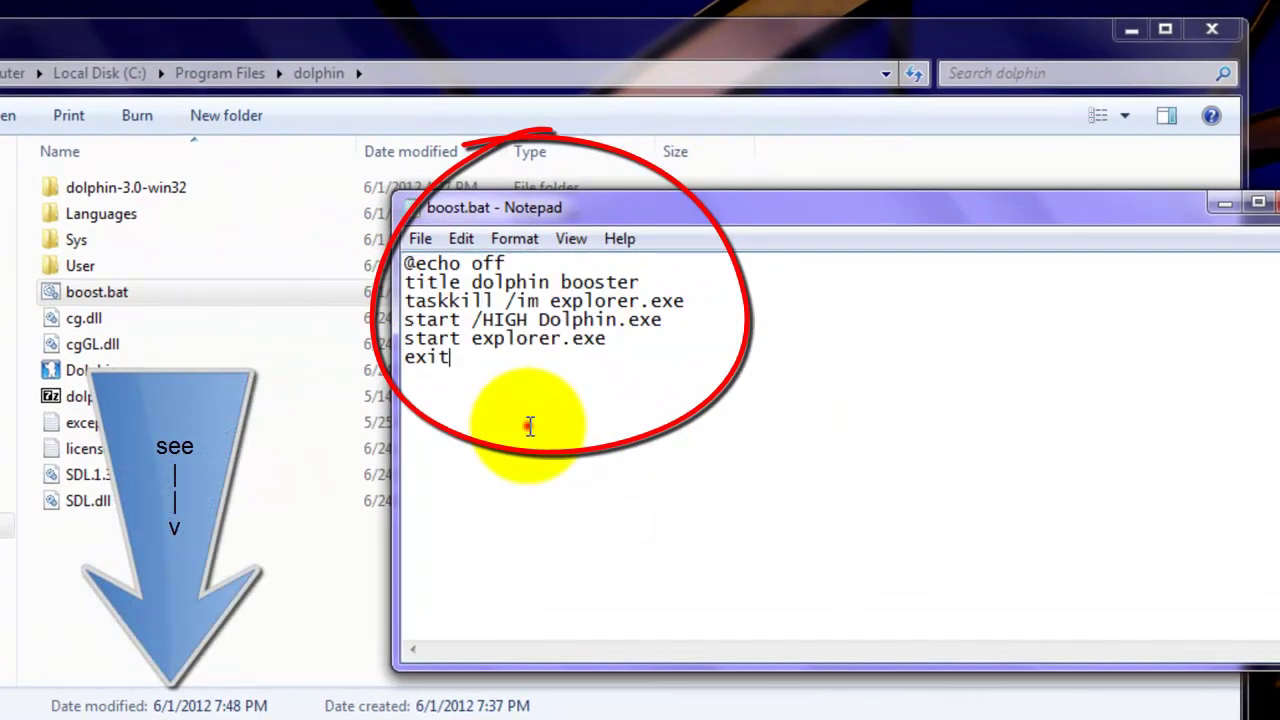
- Save the script again as boost.bat through Save As, then close Notepad
{"action": "left_click", "coordinate": [422, 237]}
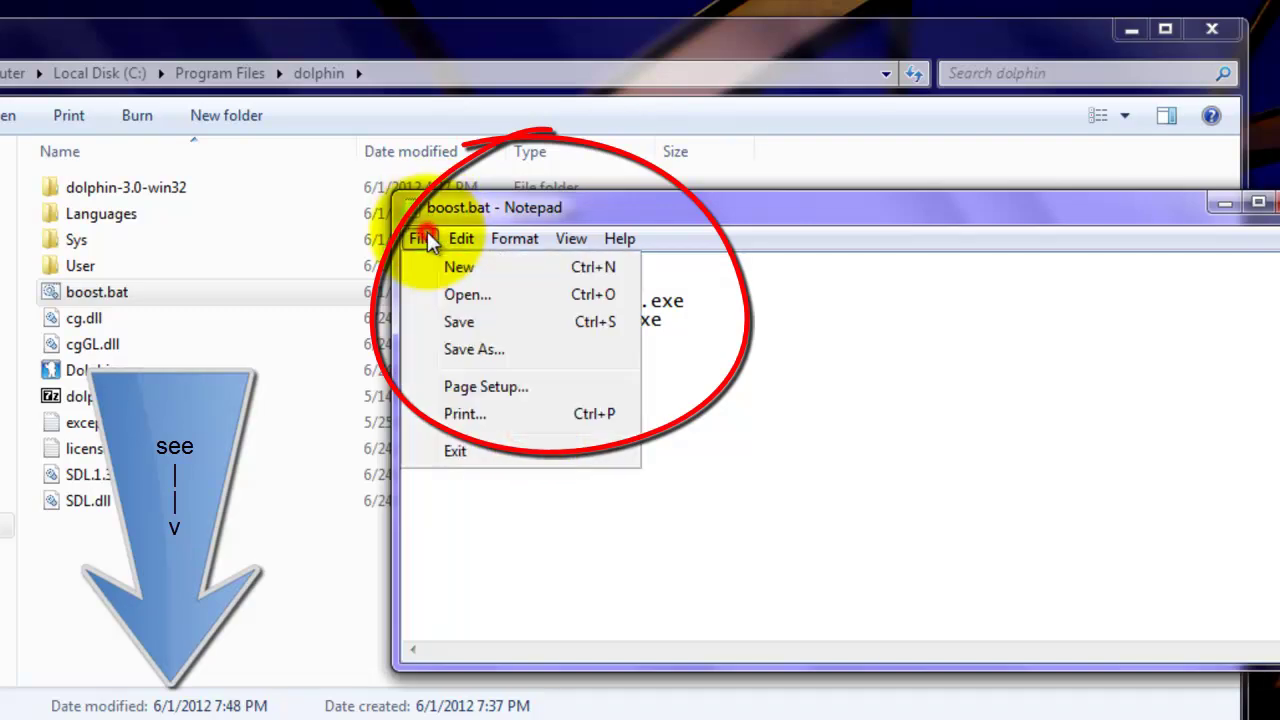
{"action": "left_click", "coordinate": [440, 349]}
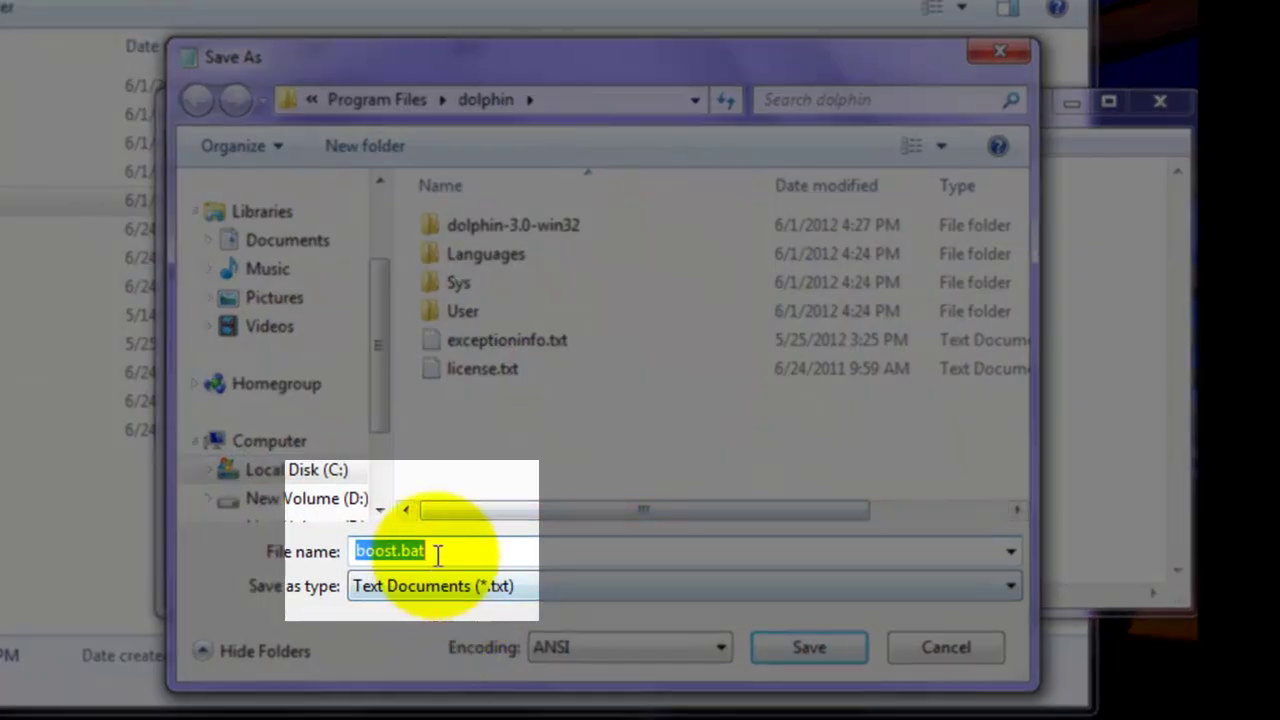
{"action": "left_click", "coordinate": [457, 551]}
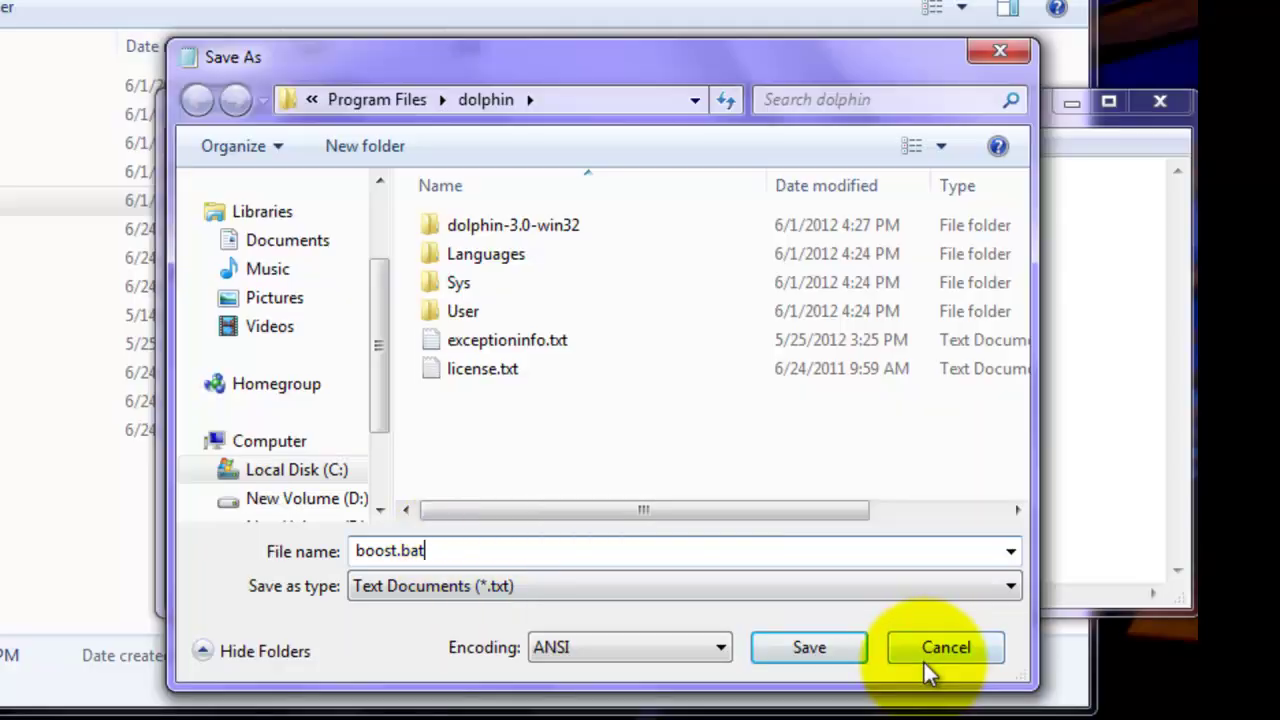
{"action": "left_click", "coordinate": [924, 660]}
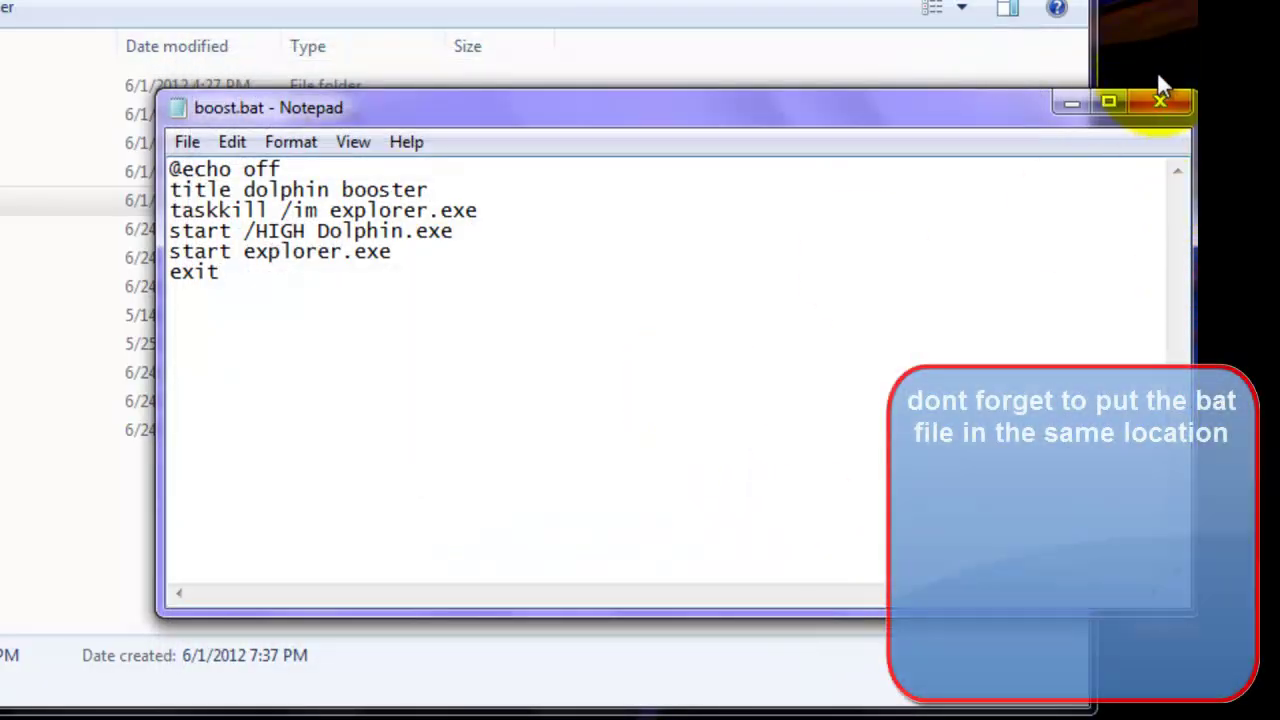
{"action": "left_click", "coordinate": [1160, 101]}
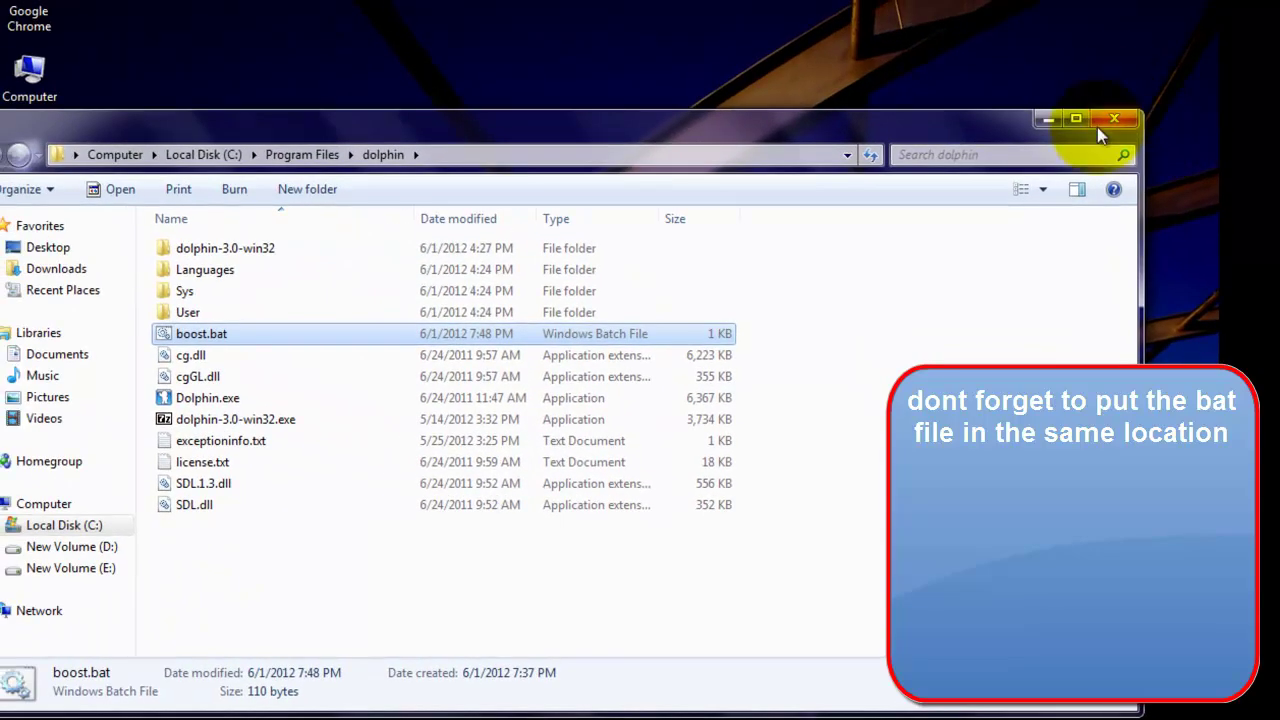
- Close the dolphin folder window so the desktop with the Dolphin.exe shortcut shows
{"action": "left_click", "coordinate": [1097, 127]}
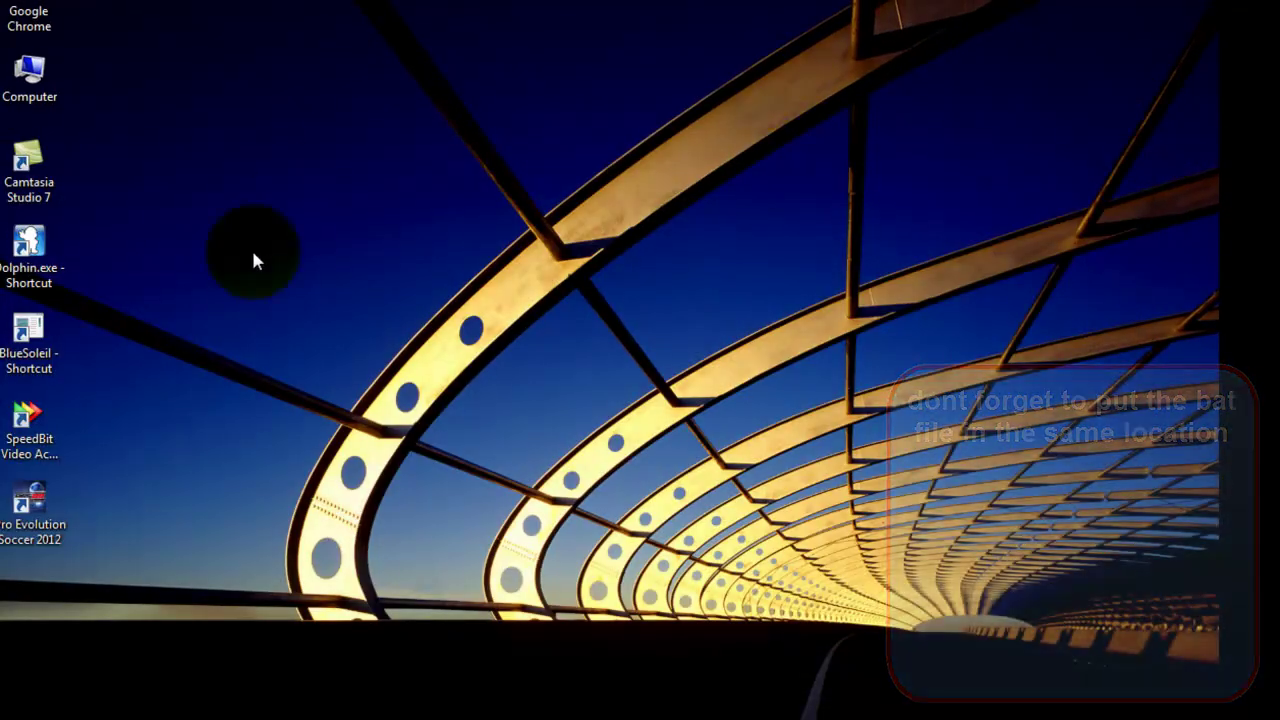